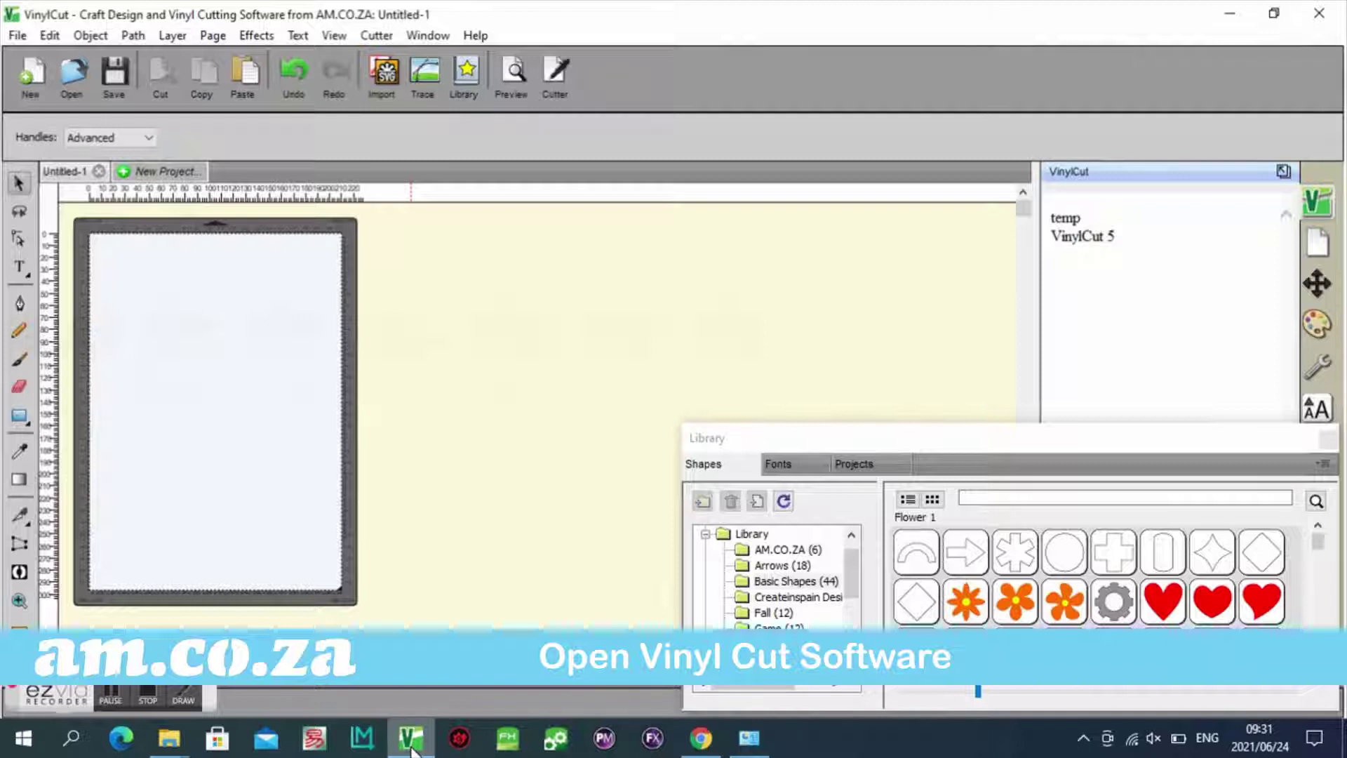
- Review Cut Settings: keep model V-Series V-800, connection Printer, and leave the port unchanged
left_click(555, 69)
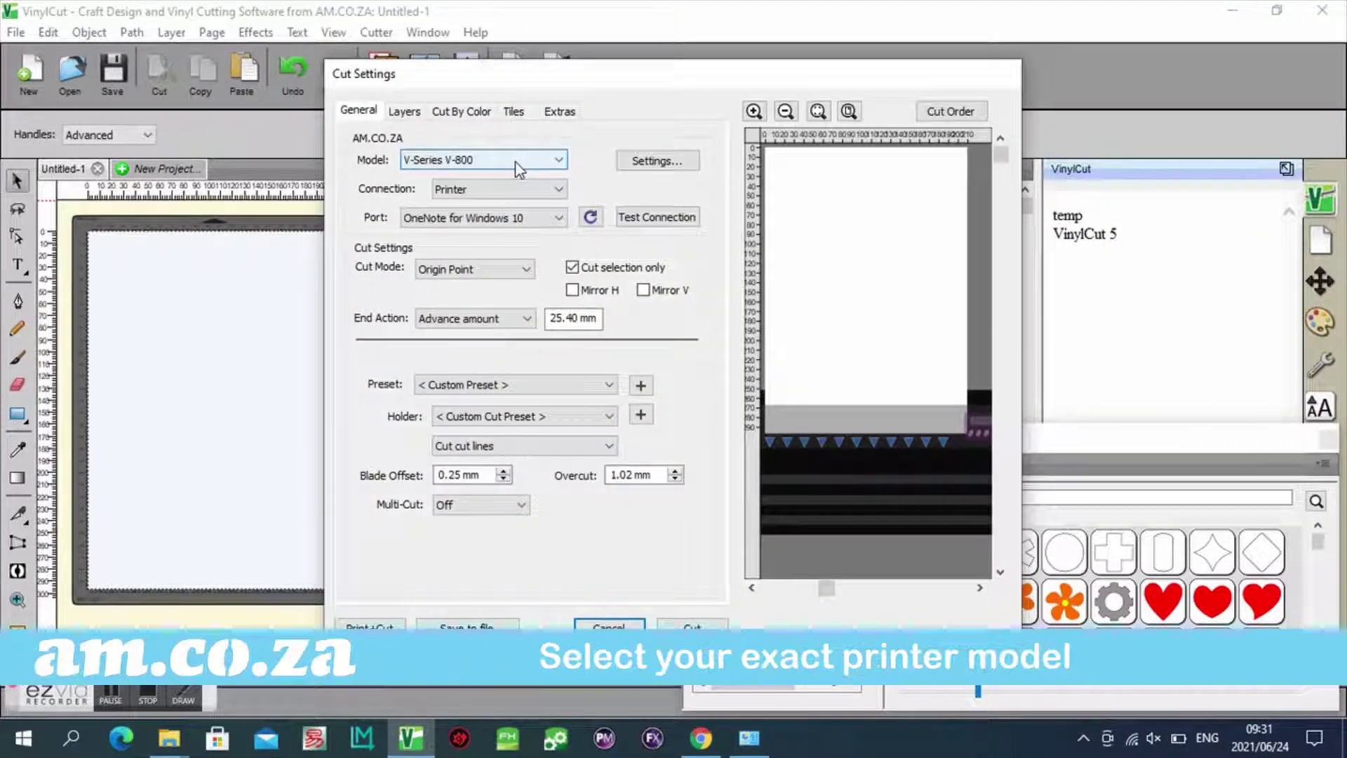
left_click(518, 160)
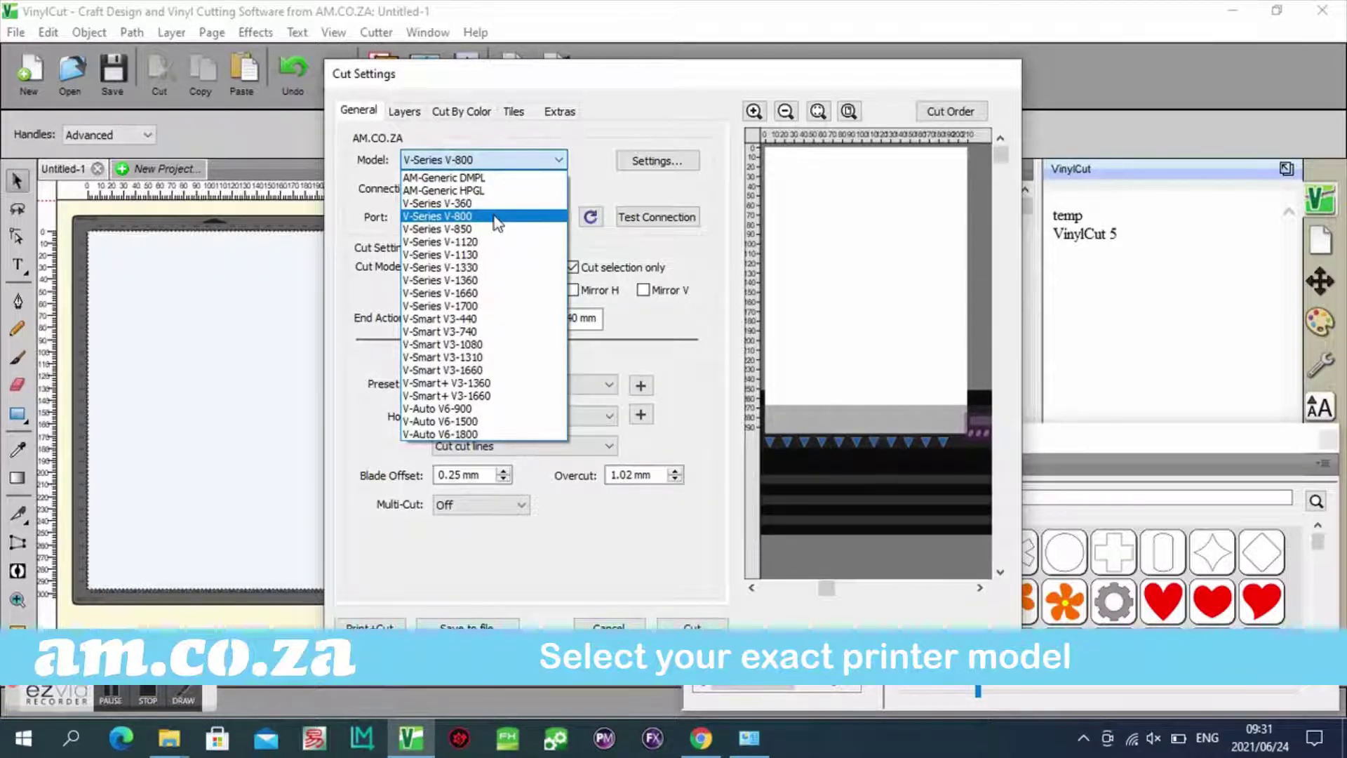
left_click(494, 216)
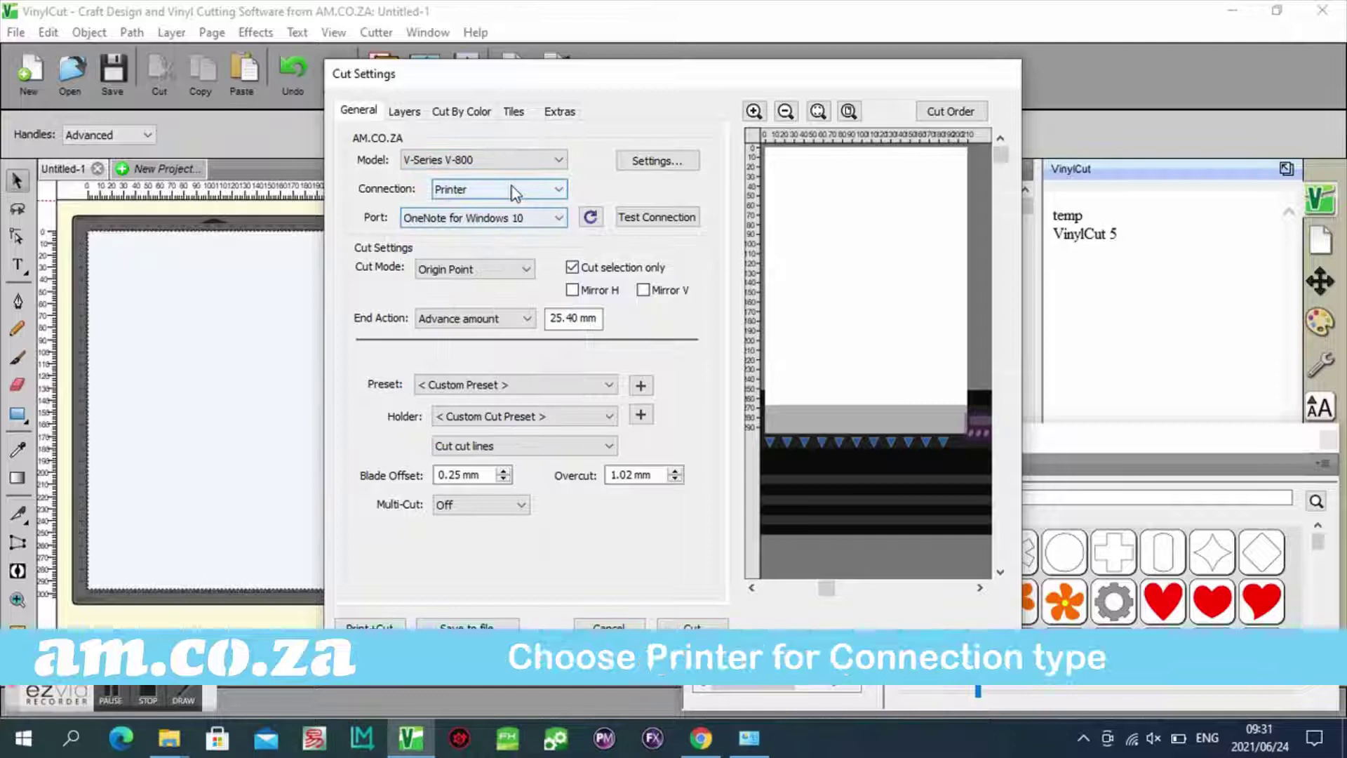
left_click(514, 191)
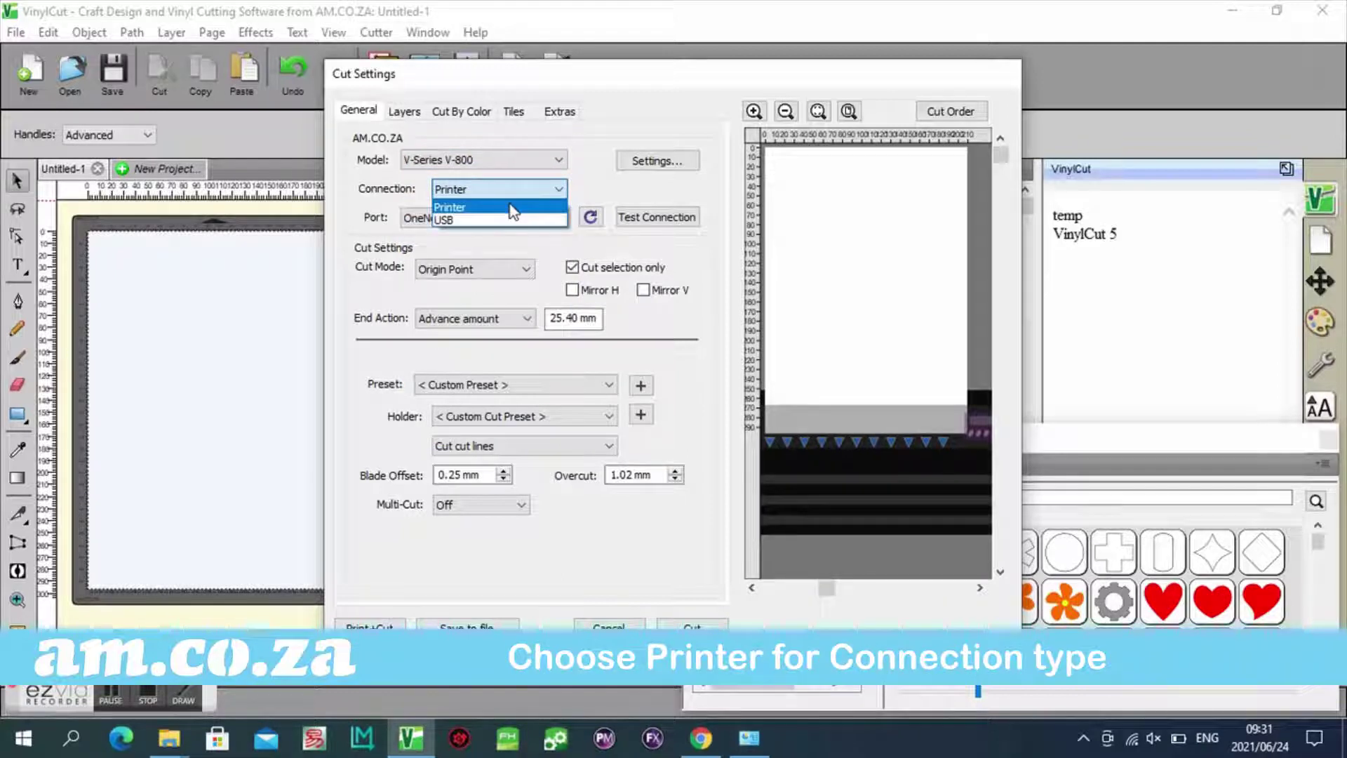
left_click(513, 208)
left_click(520, 218)
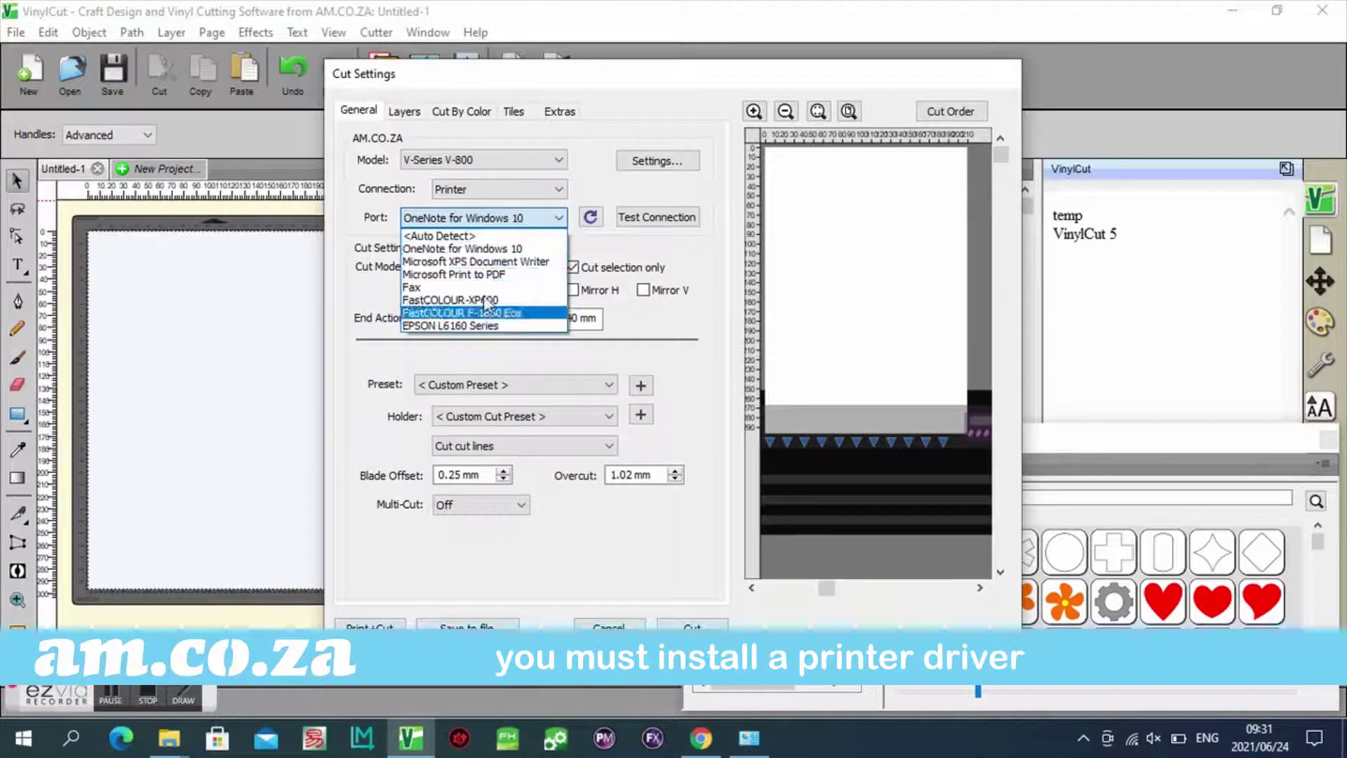
left_click(651, 317)
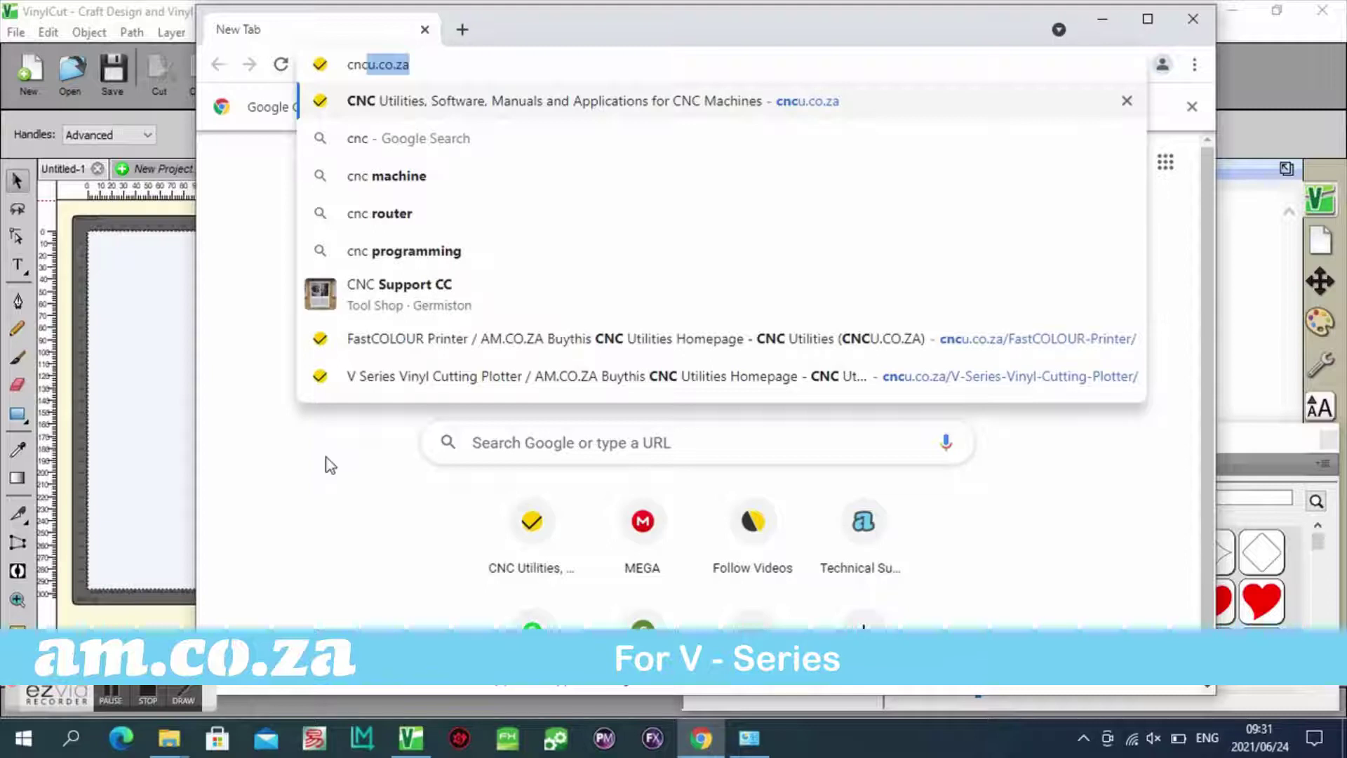
- From cncu.co.za's V Series page, download the 2016+ Model USB 2.0 Printer Driver zip
key("Return")
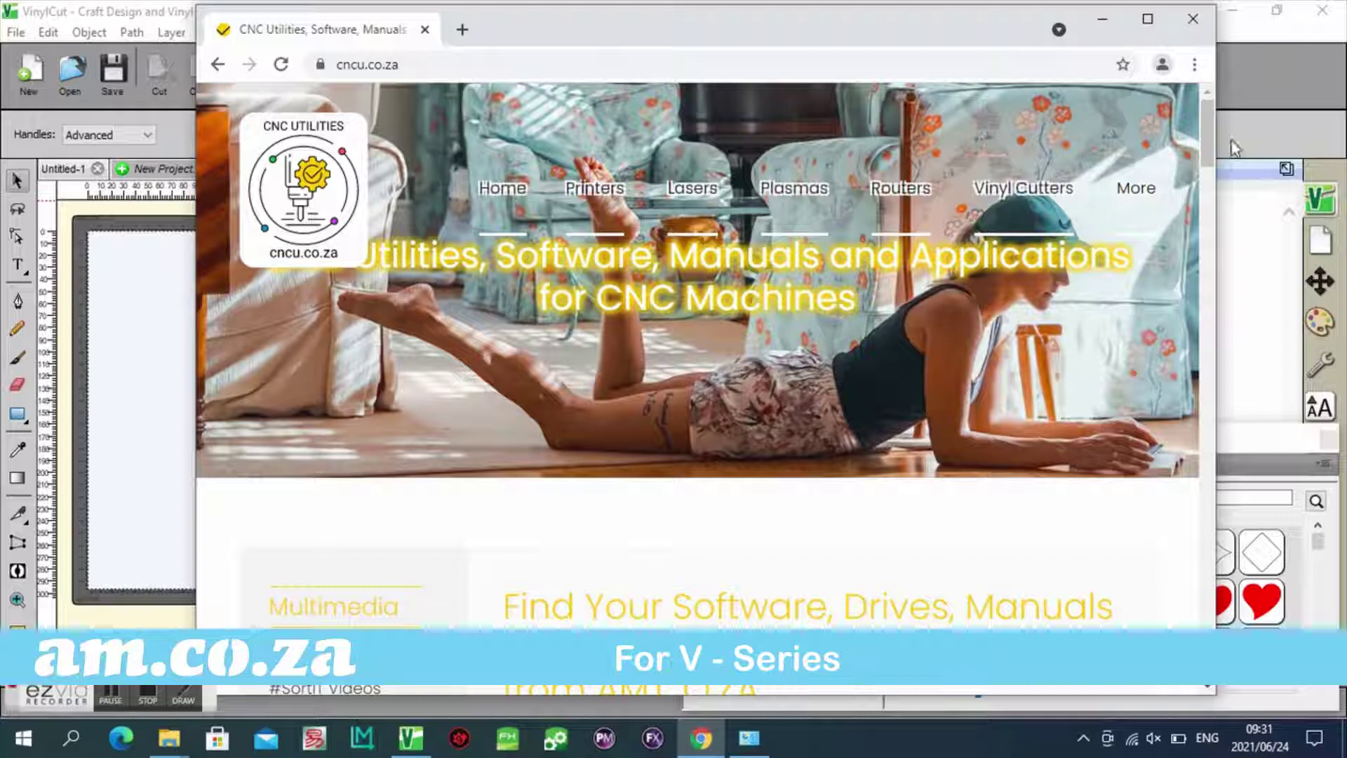
left_click_drag(1207, 145, 1248, 270)
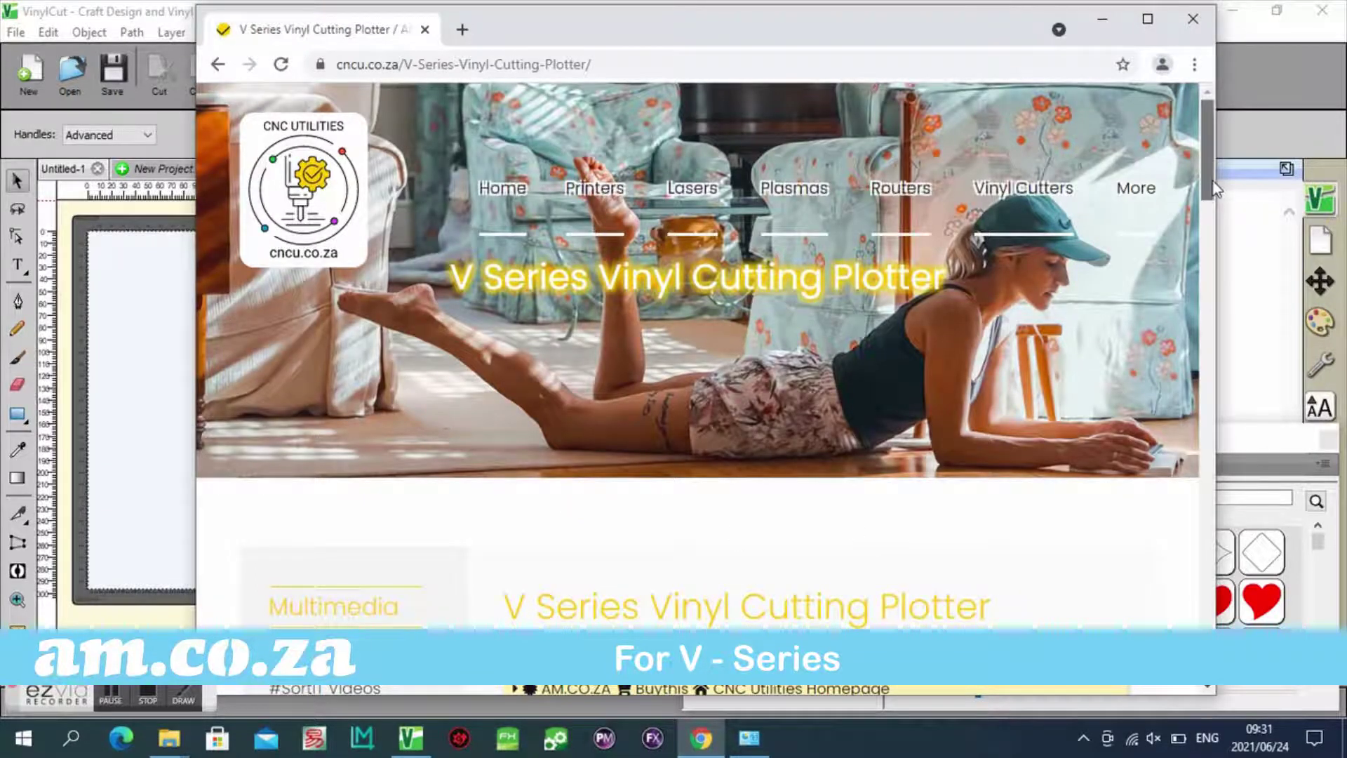
left_click_drag(1208, 158, 1240, 276)
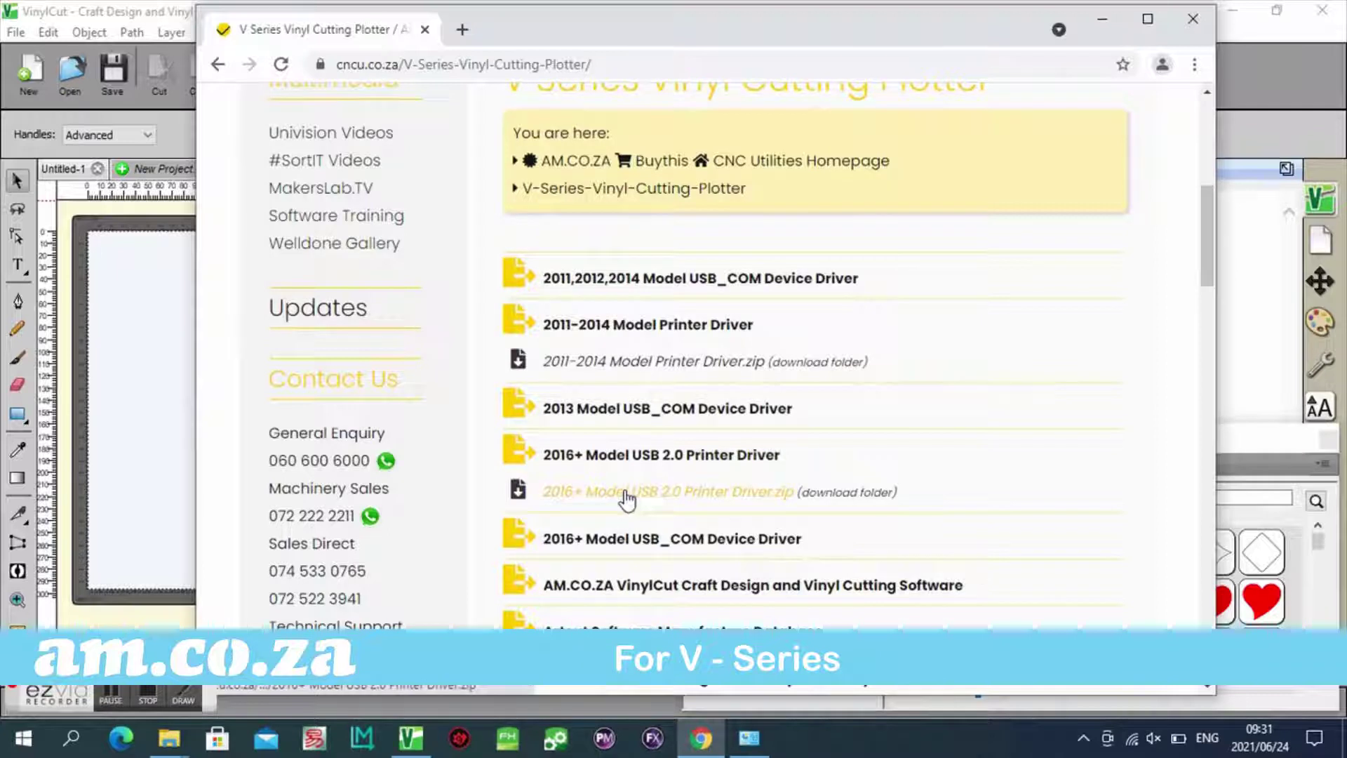
left_click(627, 492)
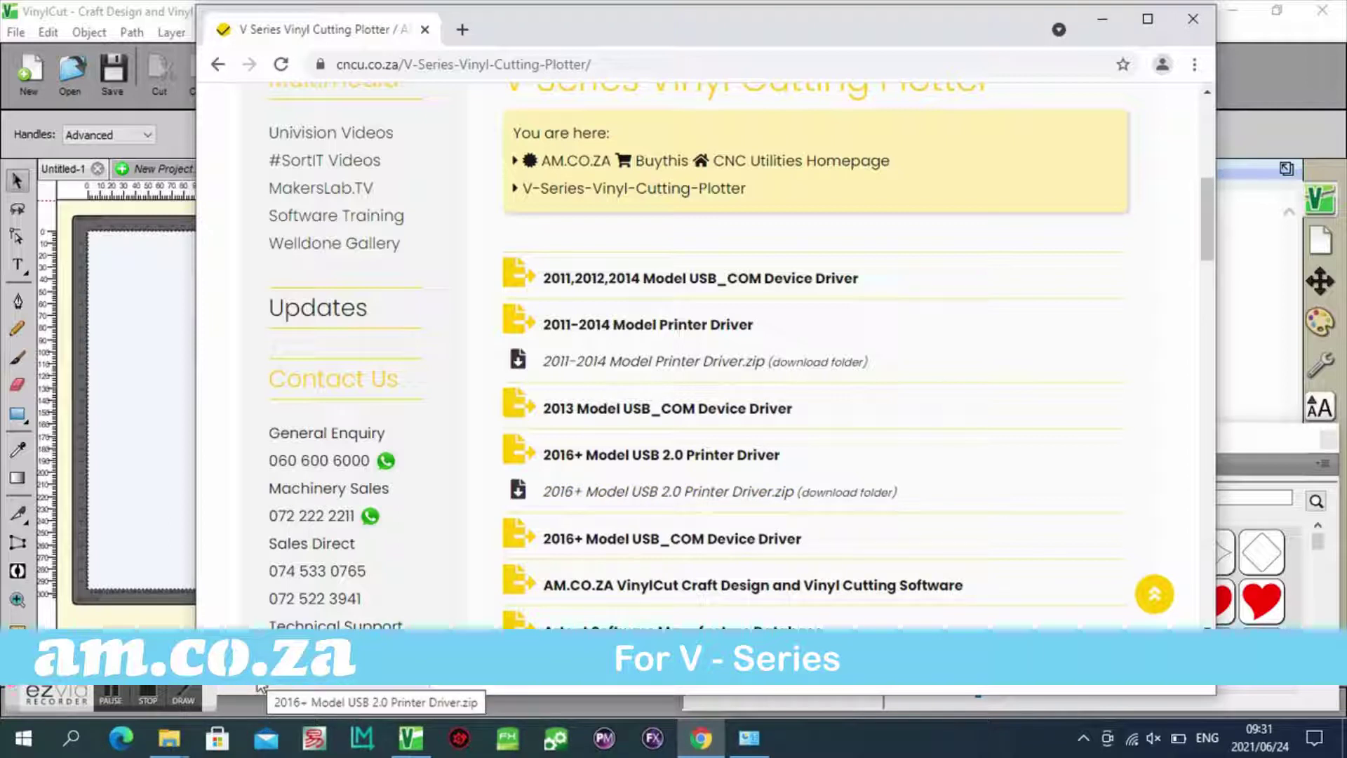
left_click(262, 686)
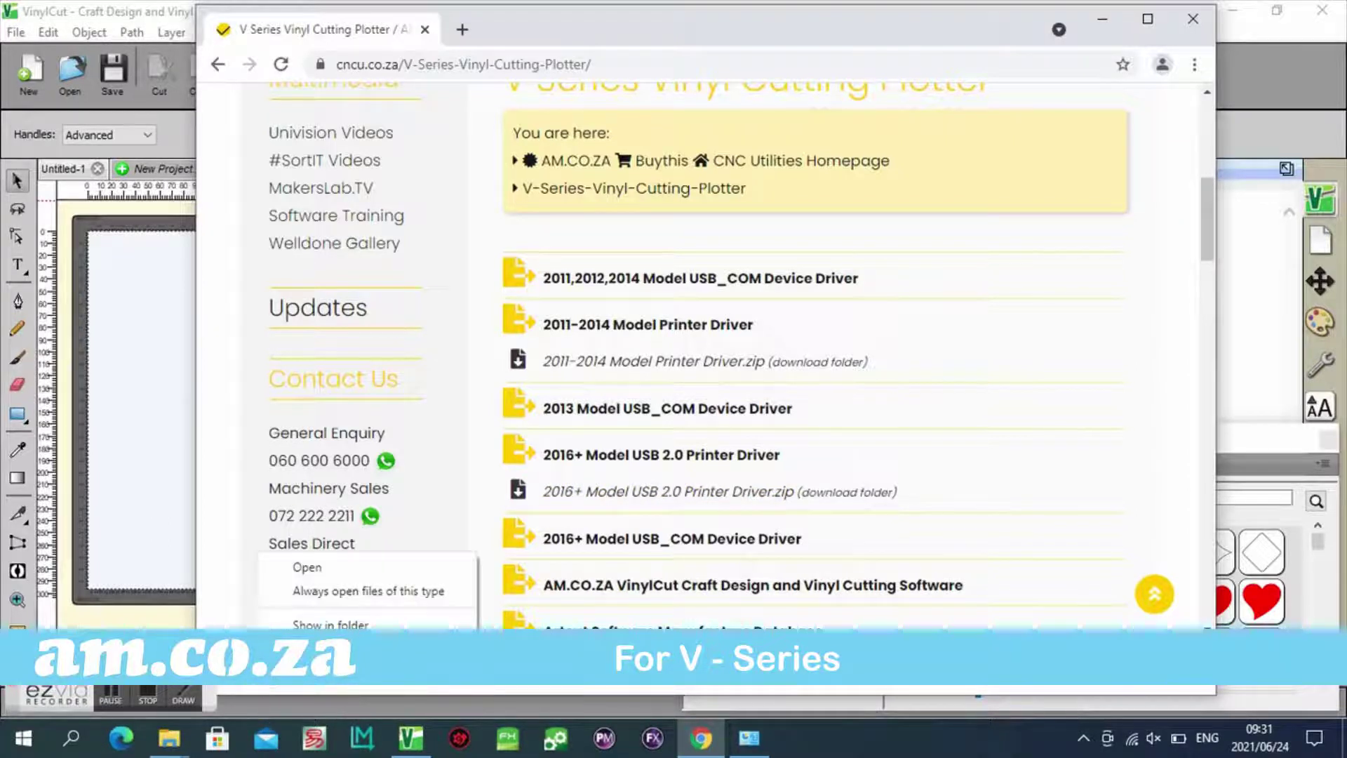
- Extract the driver zip in Downloads and browse into the Old Driver x64 (64-Bit) folder
left_click(331, 625)
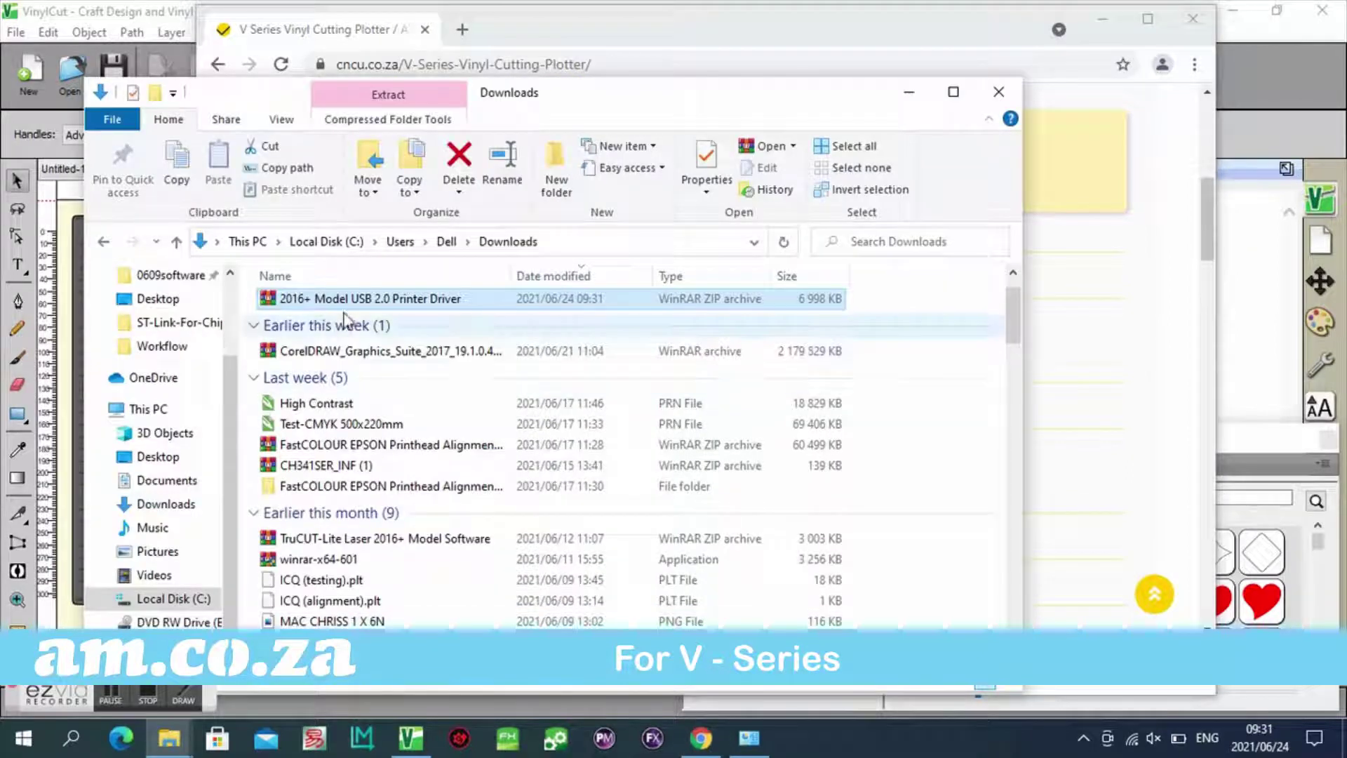
right_click(347, 305)
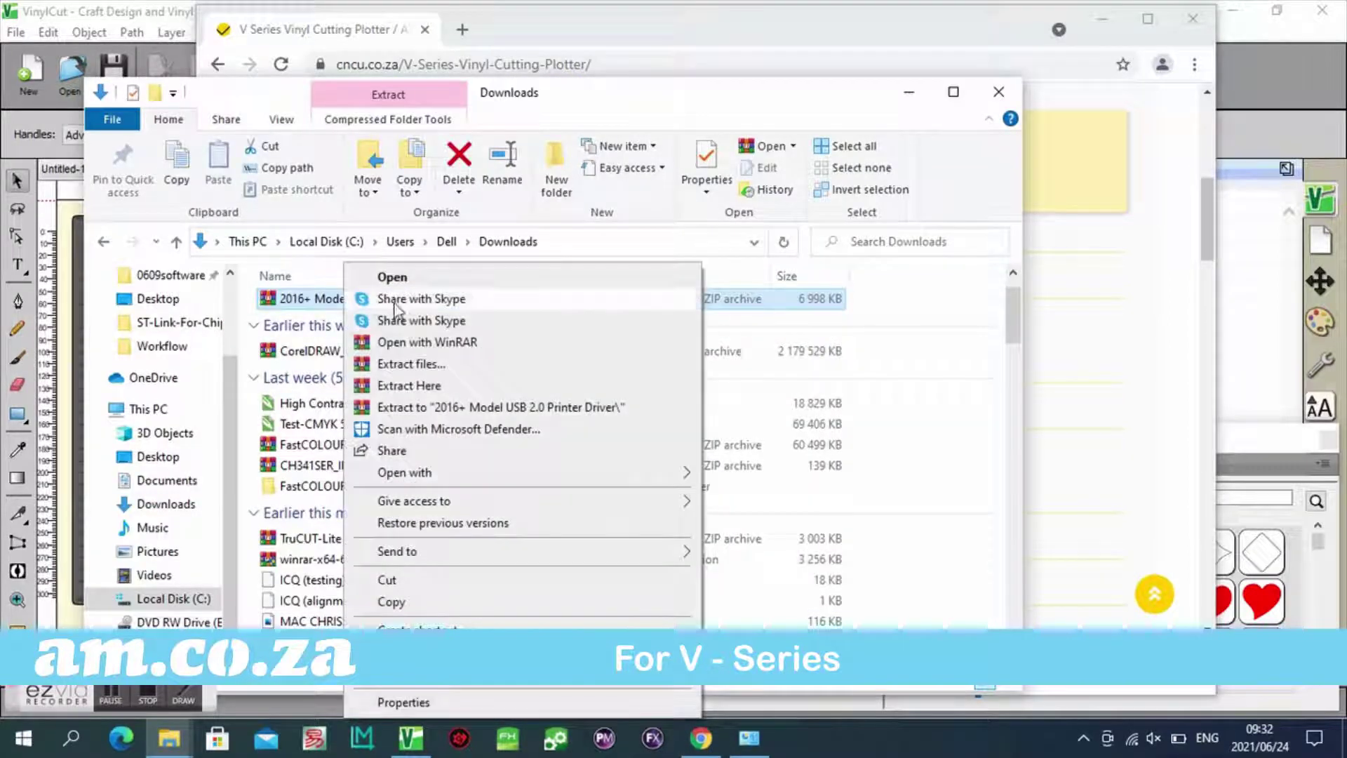
left_click(408, 385)
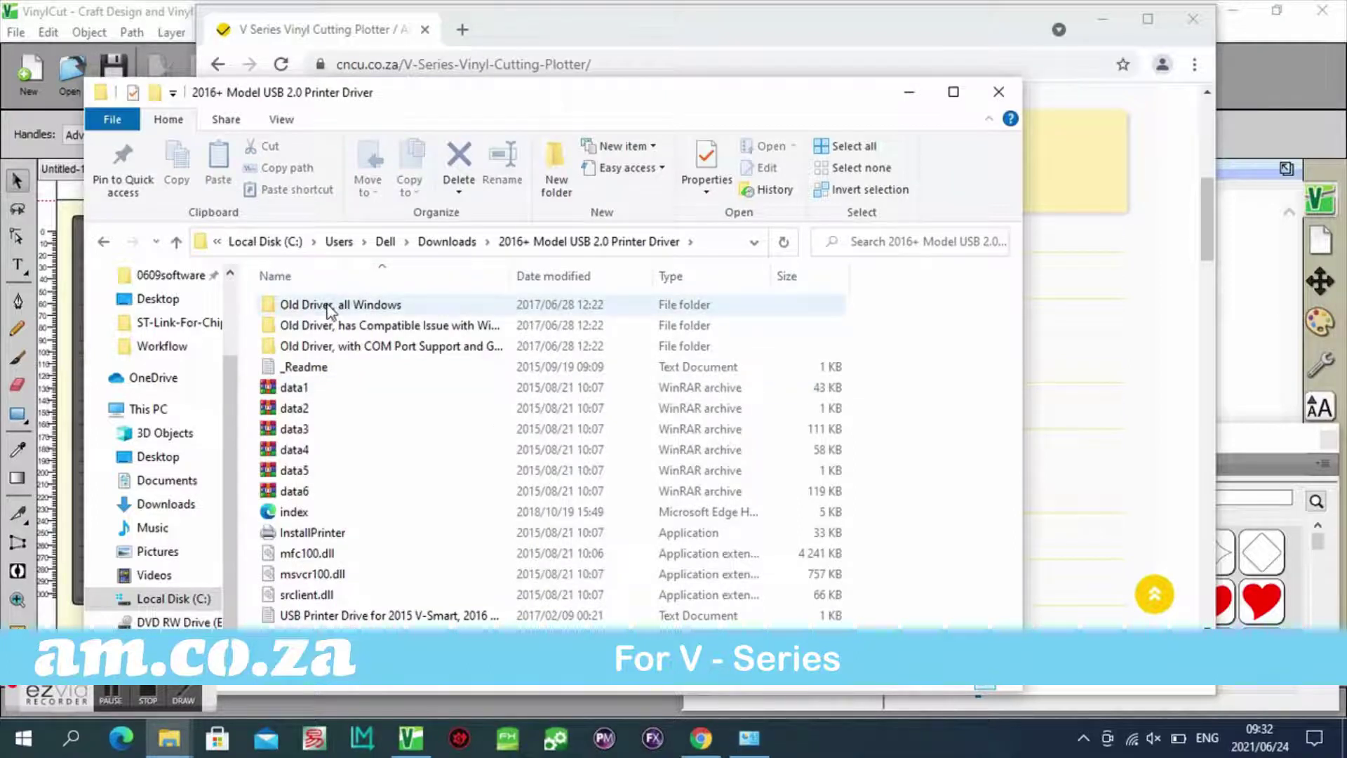
double_click(329, 305)
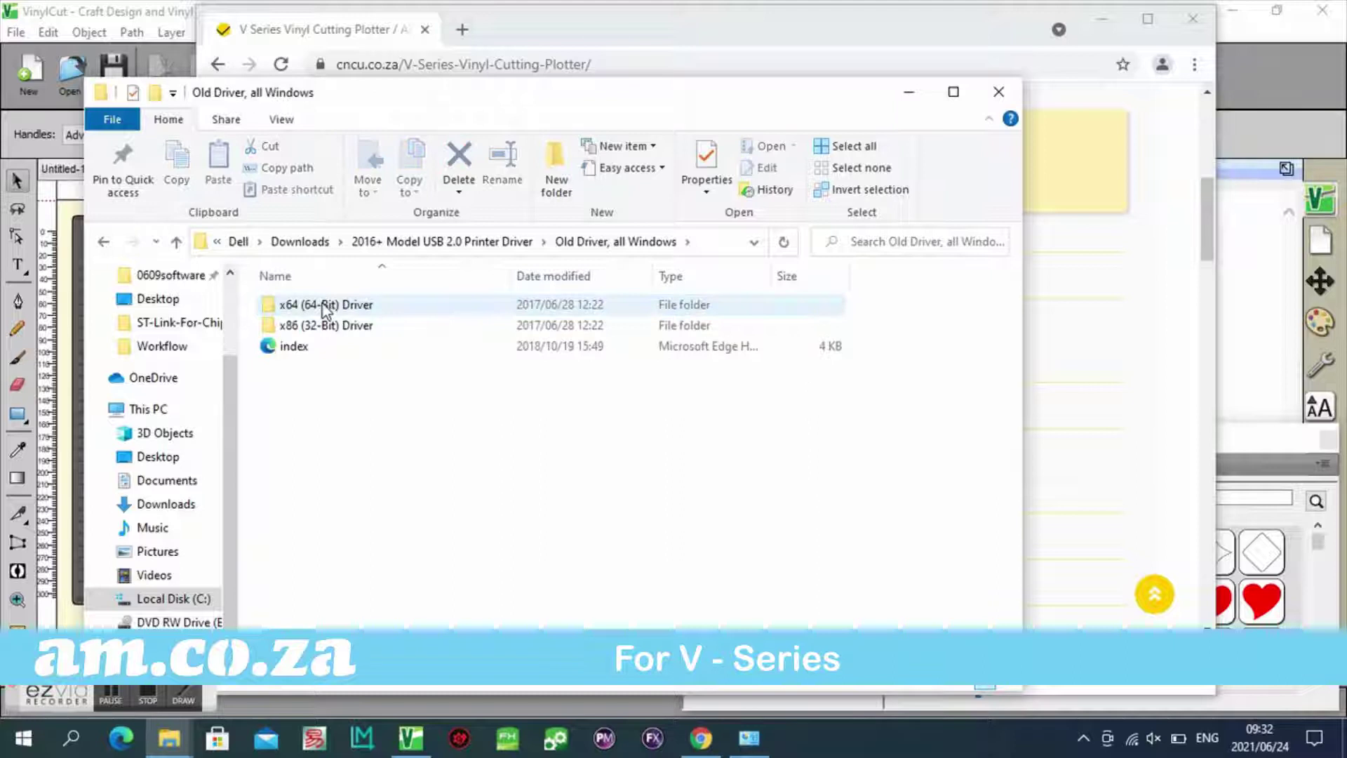
double_click(325, 306)
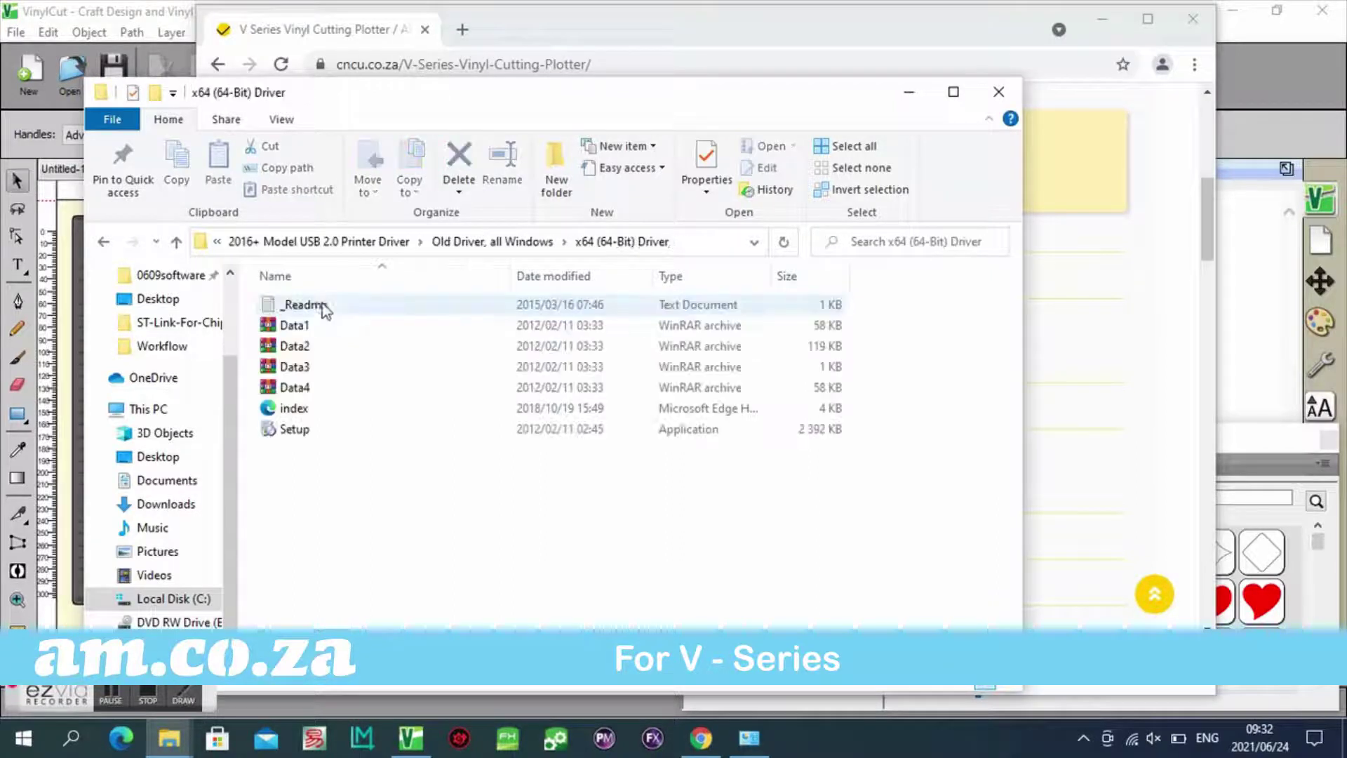
- Run Setup as administrator and install the CUTTER driver on USB001, then show Devices and Printers
right_click(301, 432)
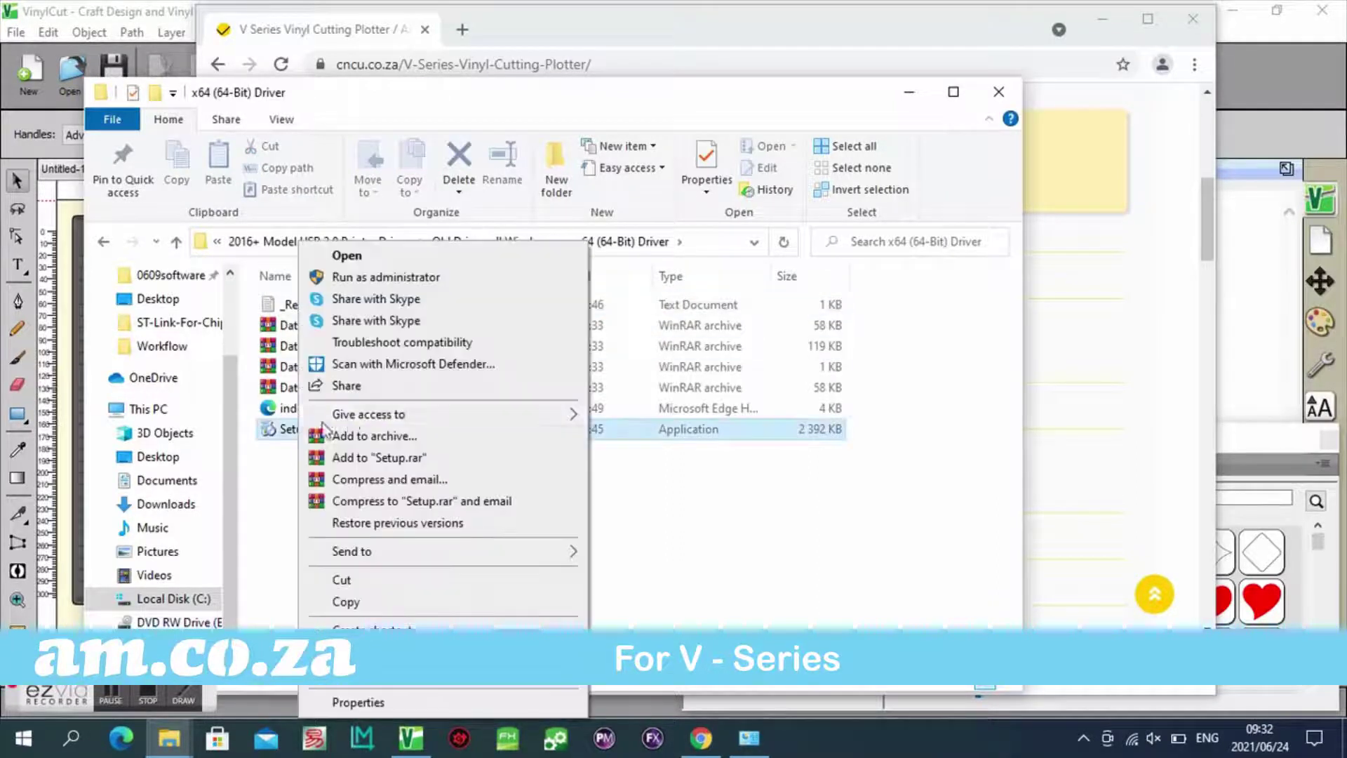
left_click(415, 282)
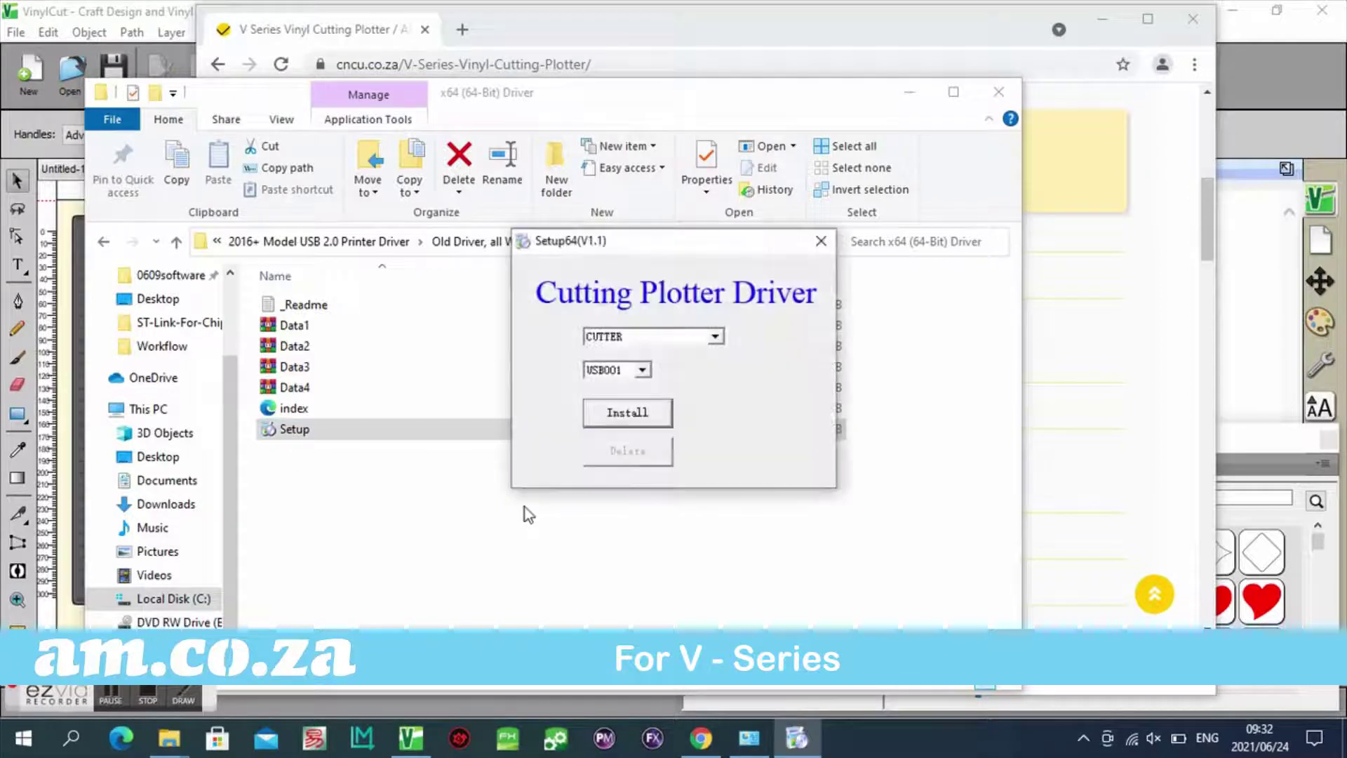
left_click(614, 419)
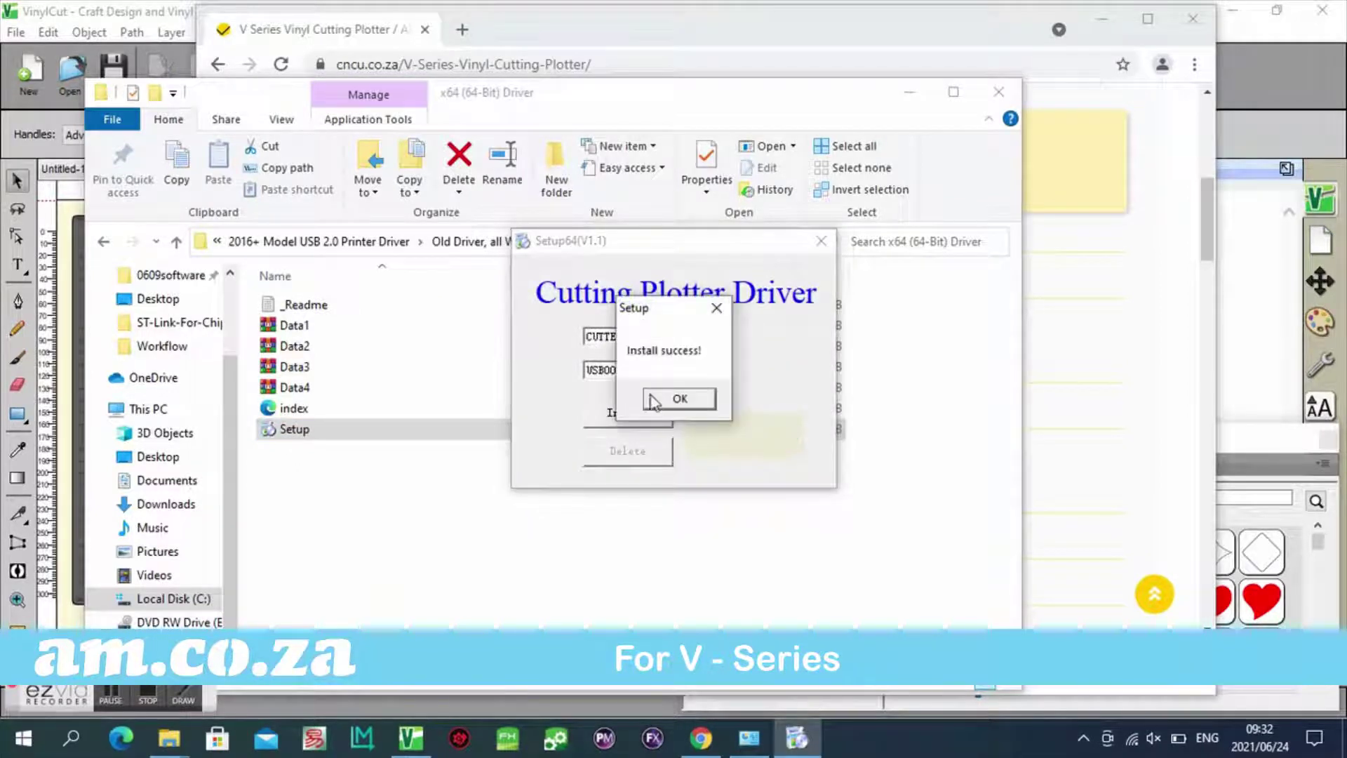
left_click(674, 400)
left_click(821, 242)
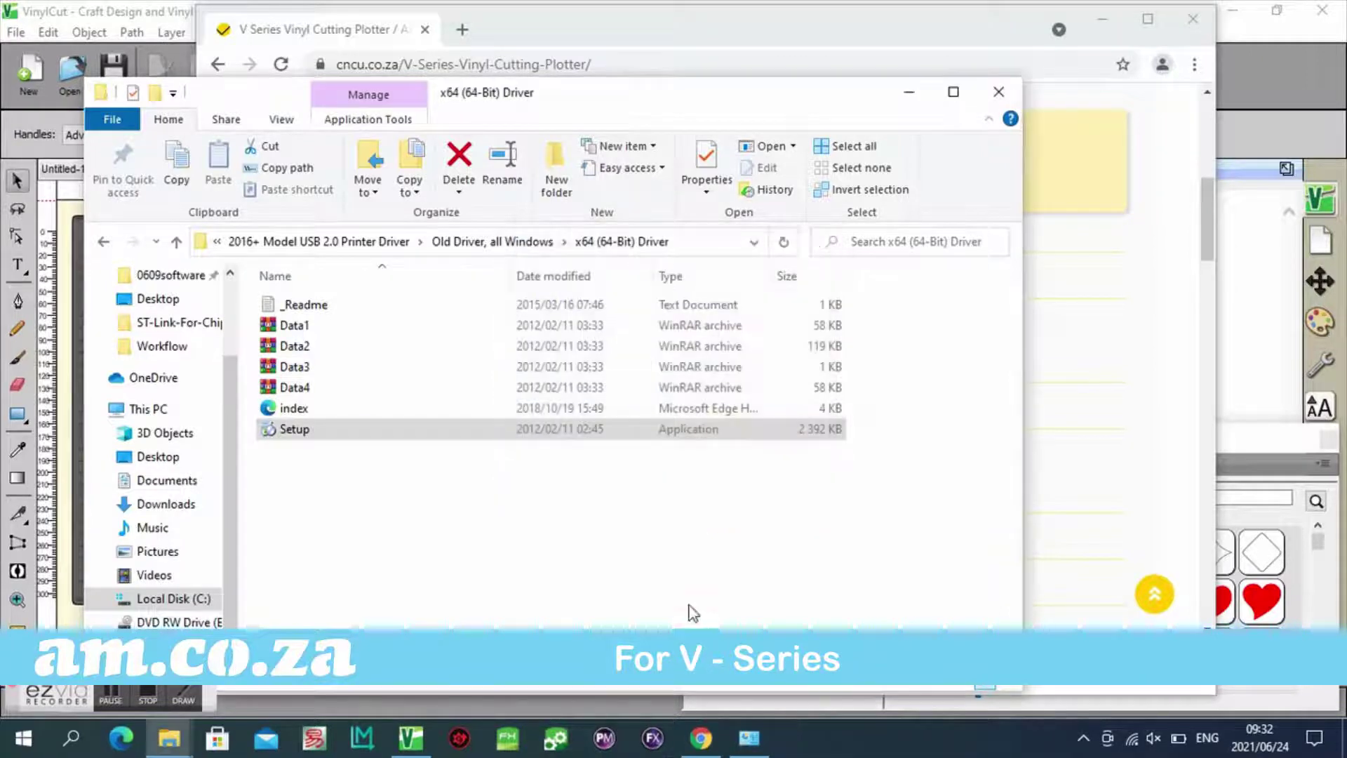
left_click(747, 737)
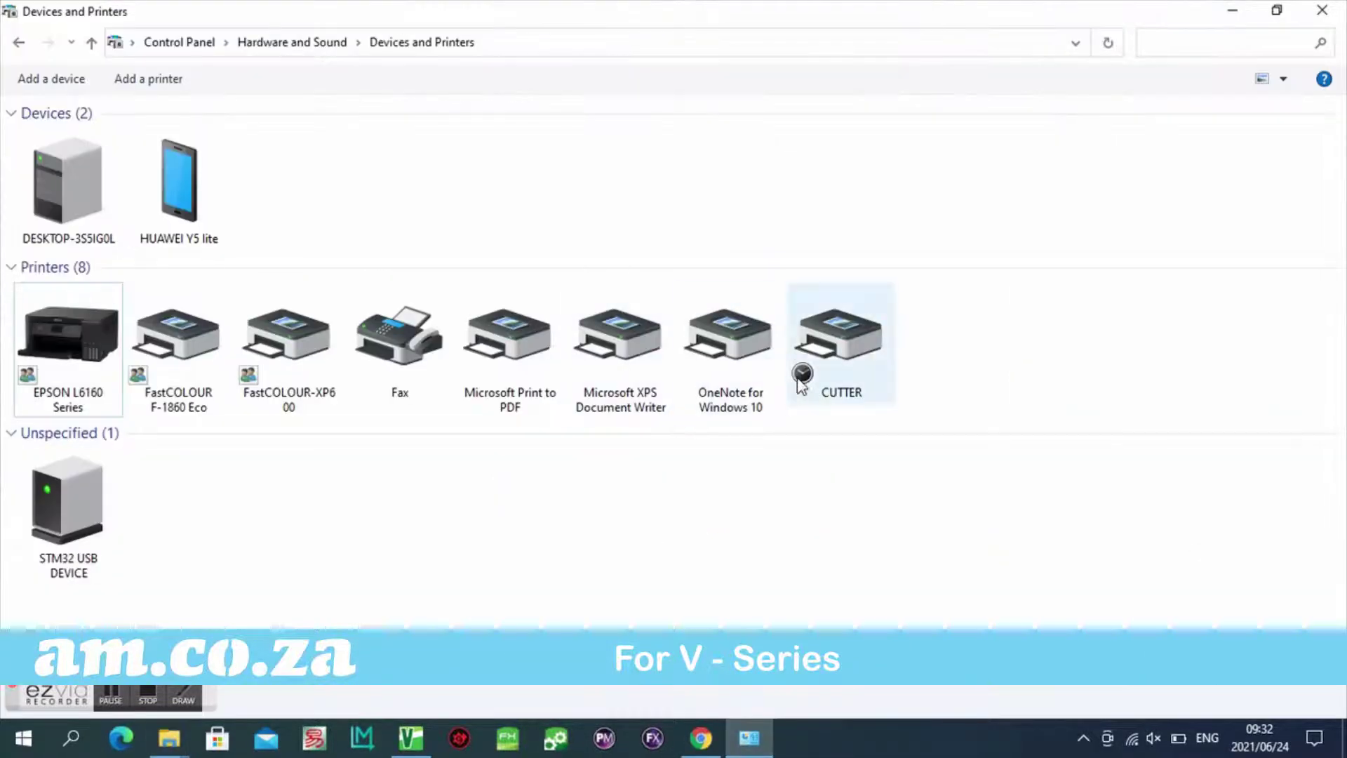
left_click(837, 359)
right_click(837, 360)
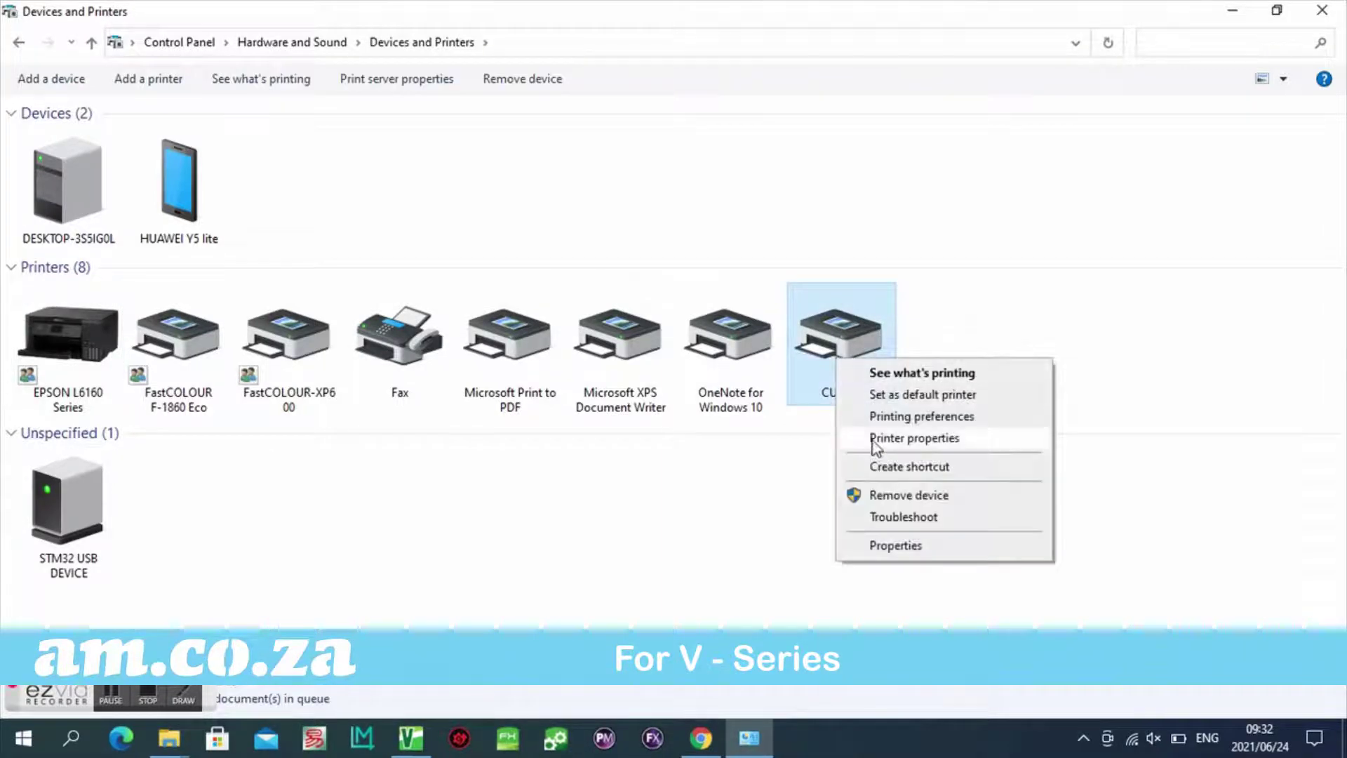
left_click(914, 438)
left_click(1001, 253)
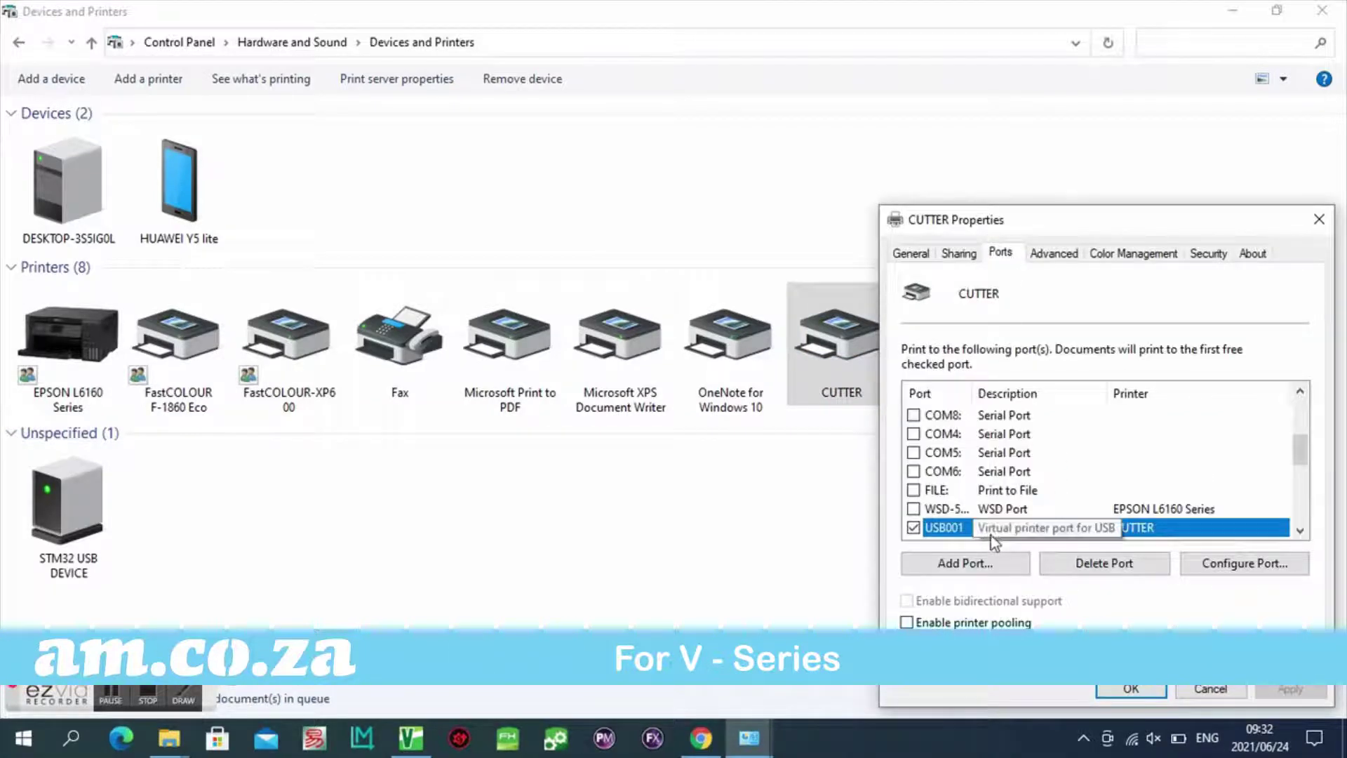
left_click(1113, 690)
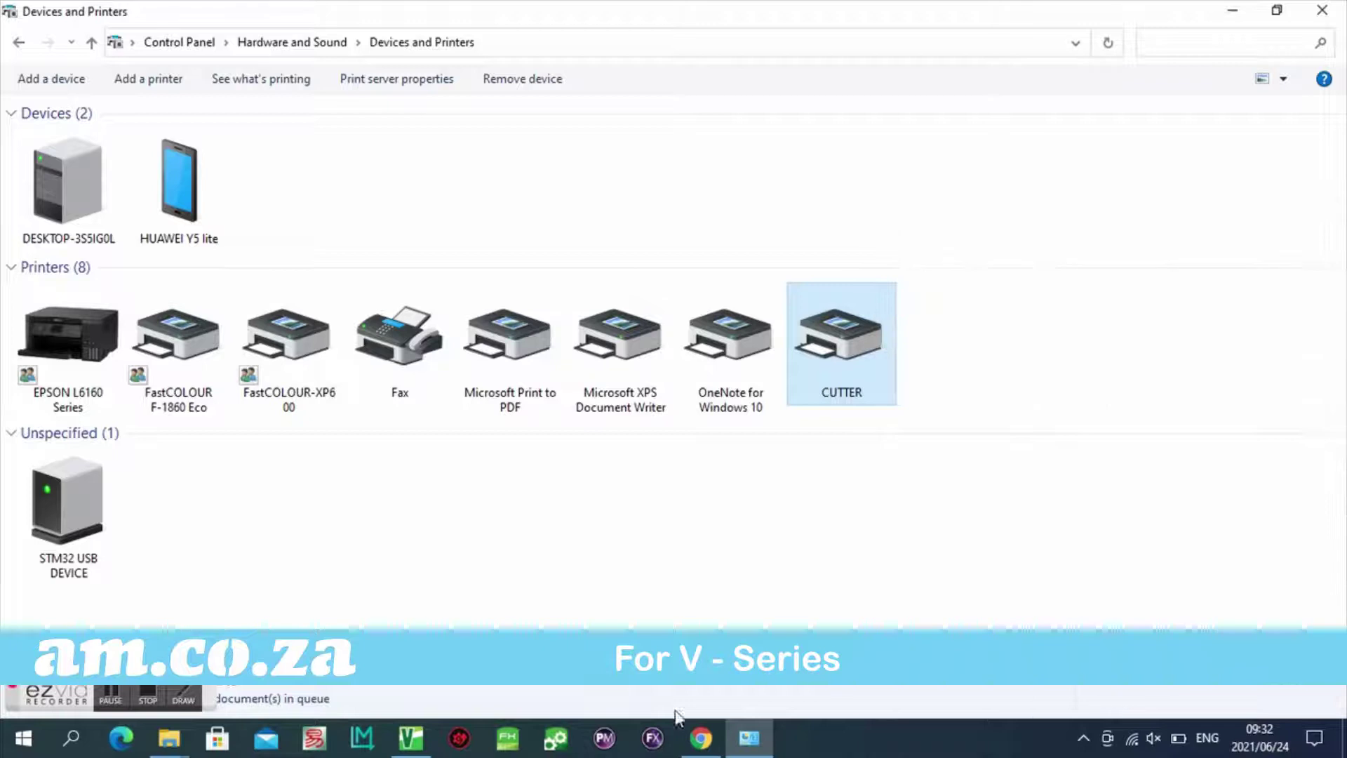
- Refresh the ports, select CUTTER as the port, and run the connection test
left_click(410, 740)
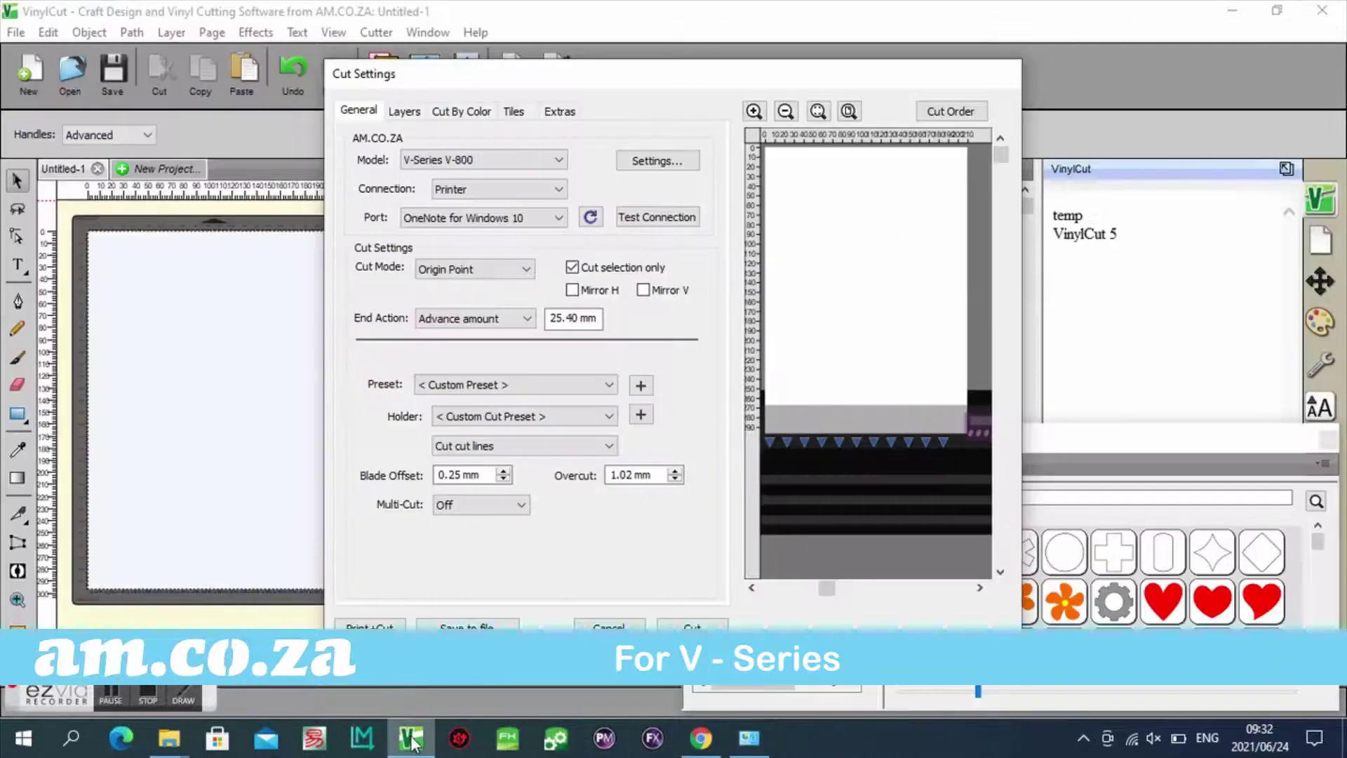
left_click(590, 217)
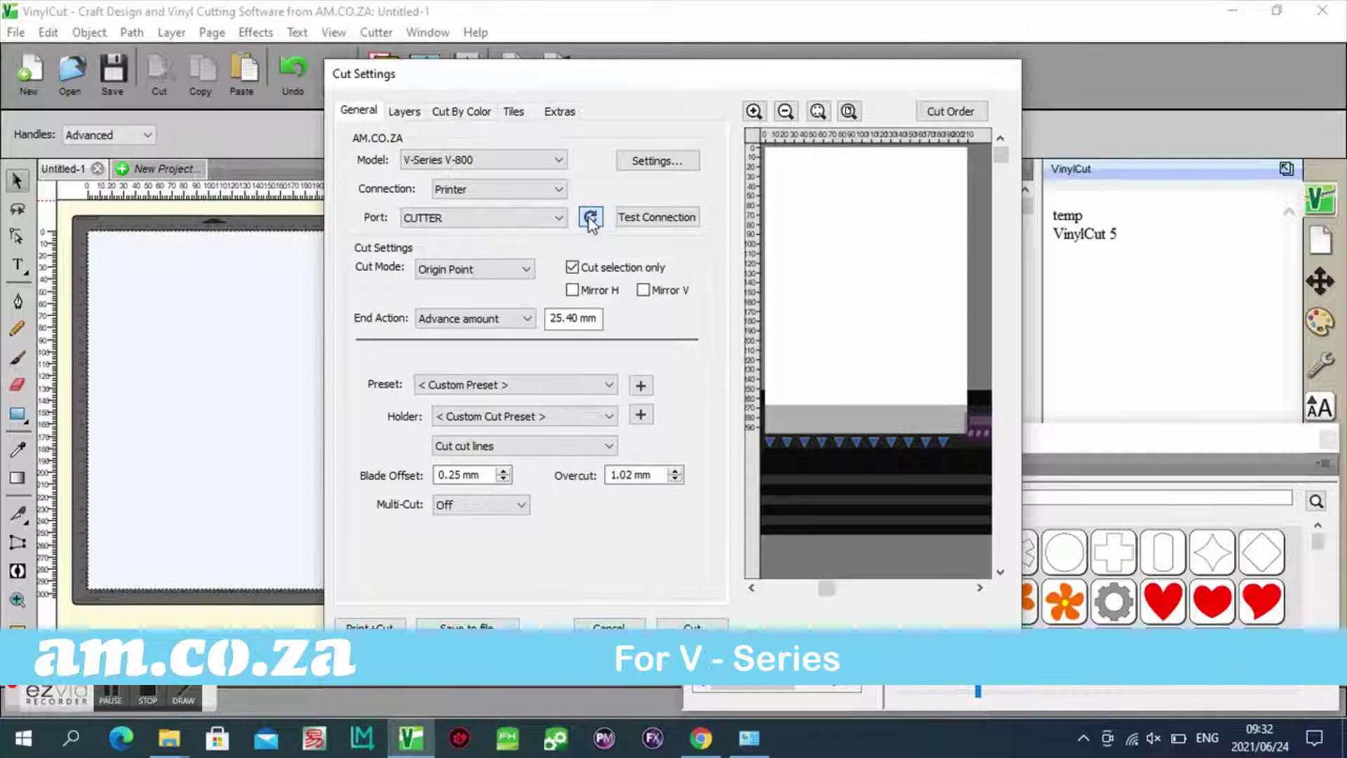
left_click(538, 218)
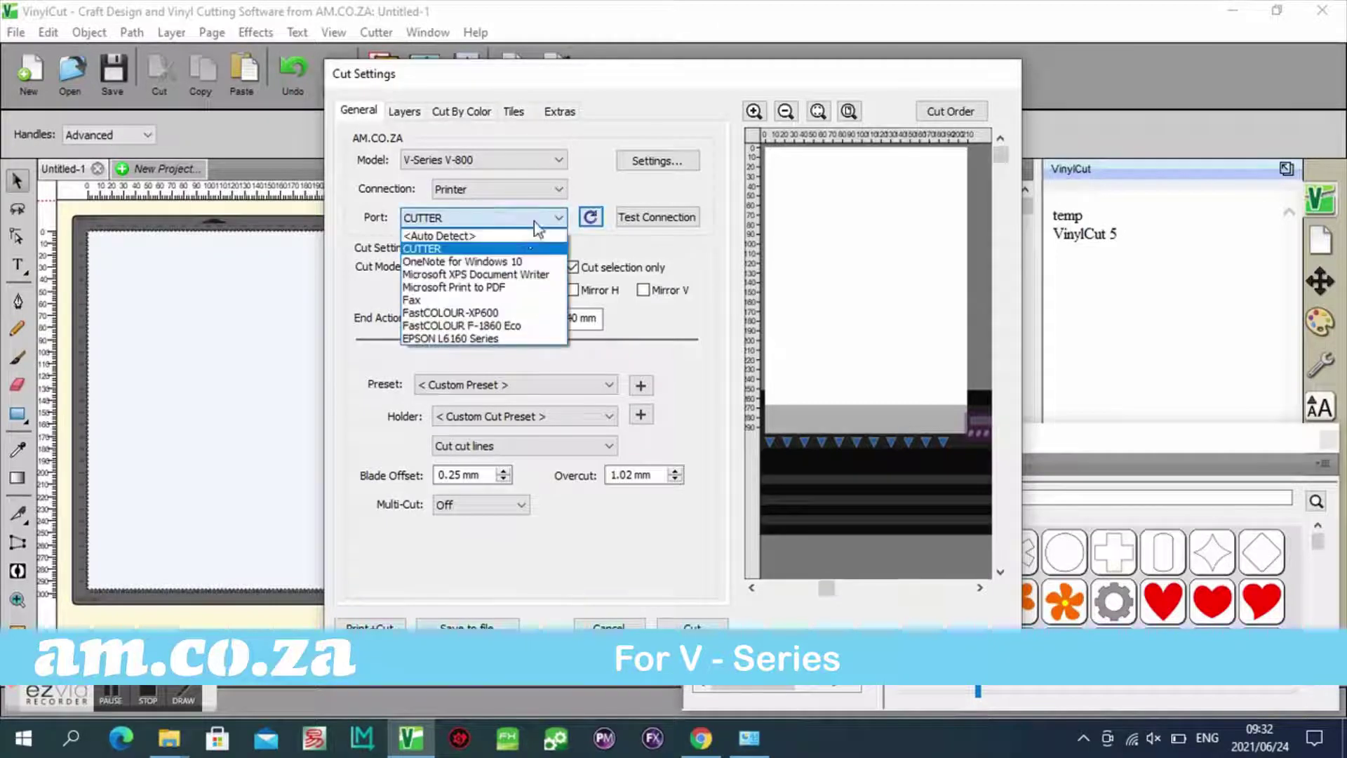
left_click(509, 251)
left_click(656, 217)
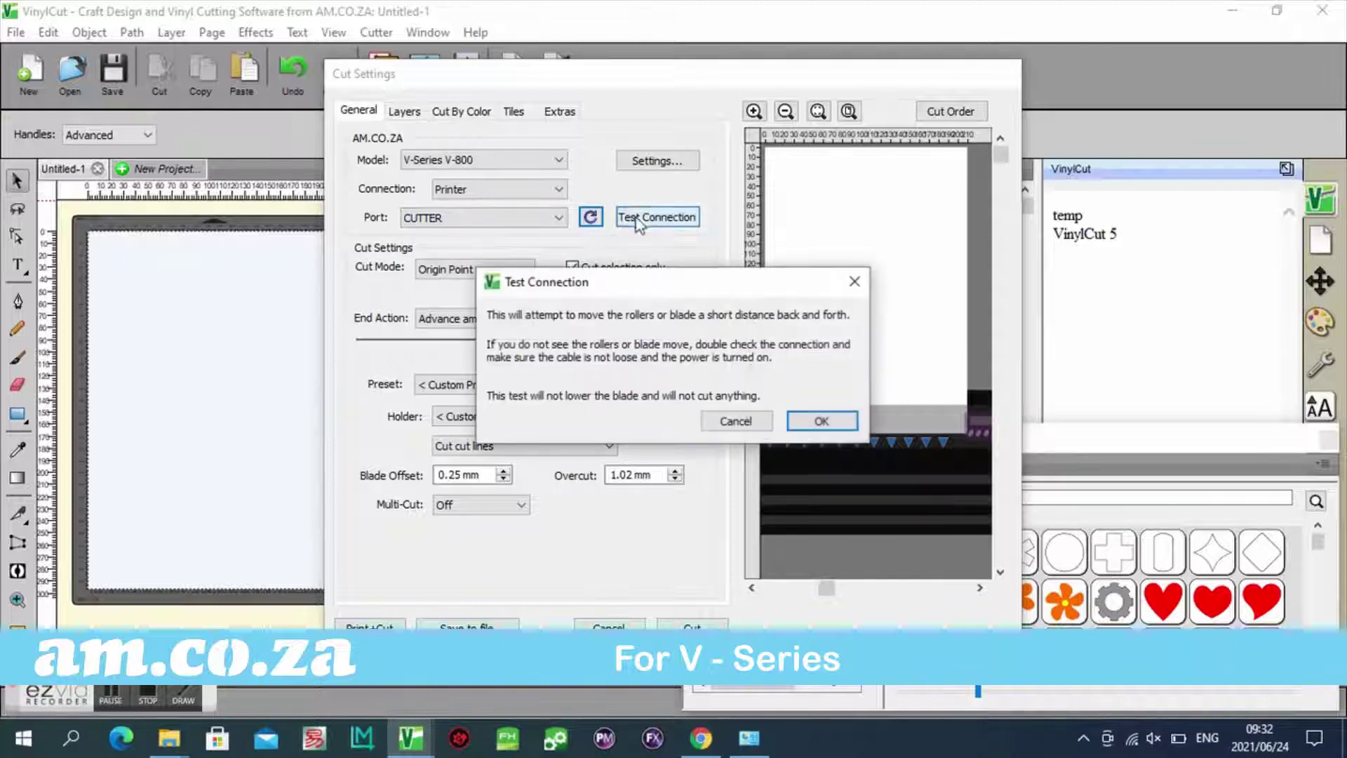
left_click(816, 421)
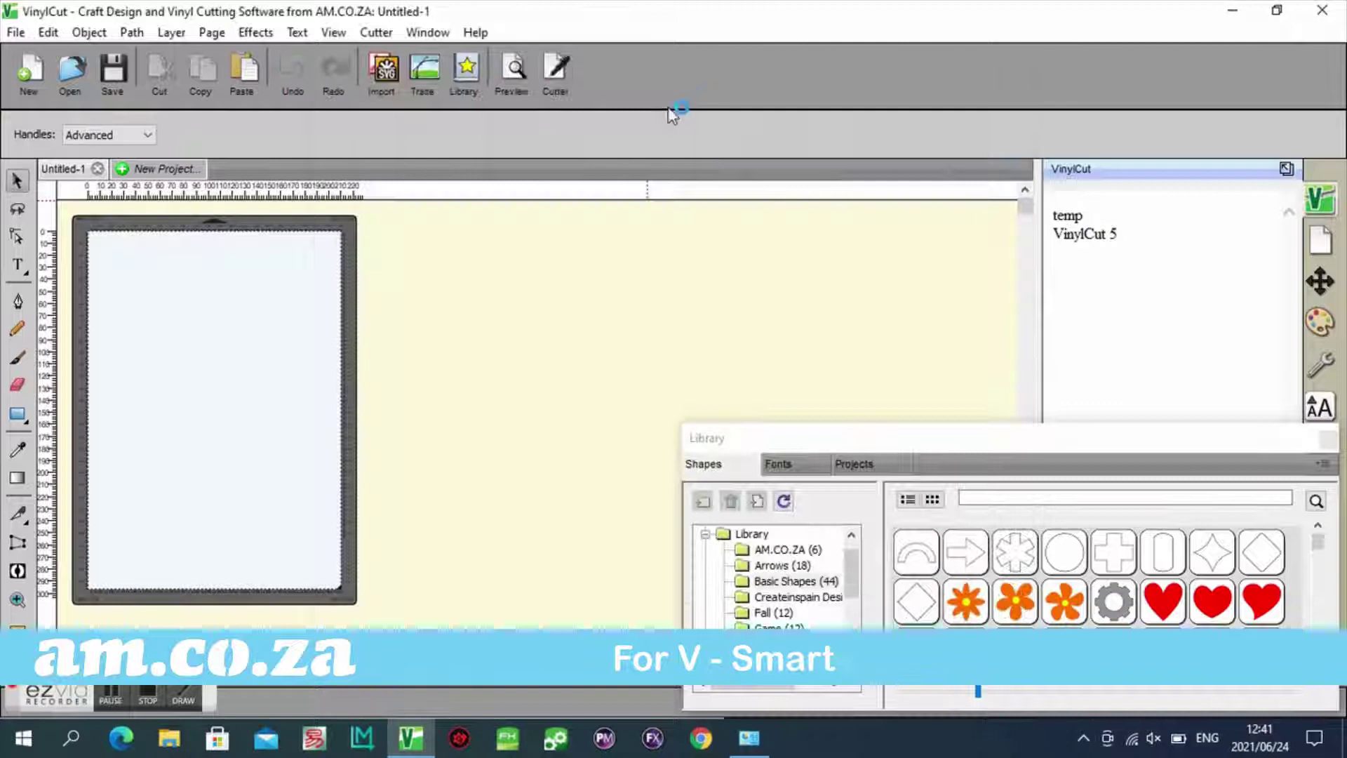
- Choose V-Smart V3-1310 as the model, keep Printer connection, and list the available ports
left_click(555, 74)
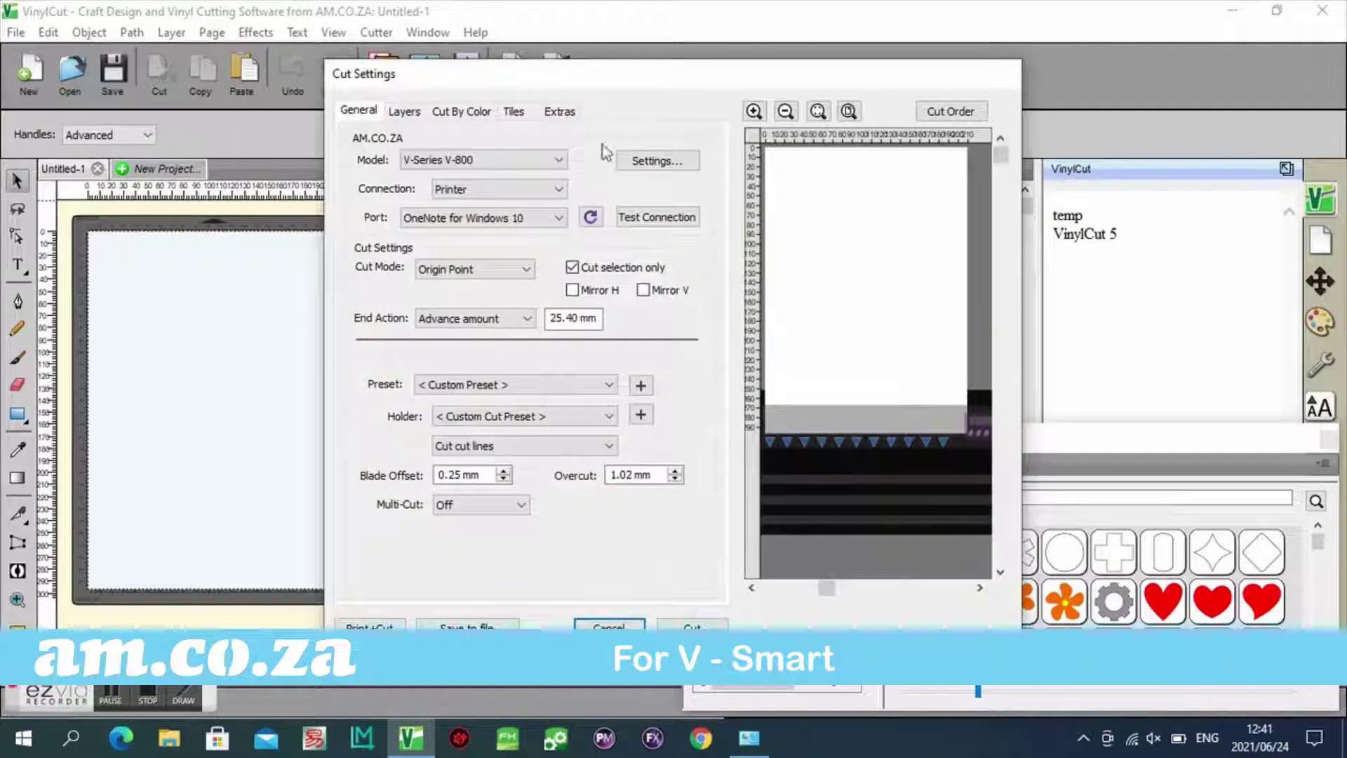
left_click(526, 161)
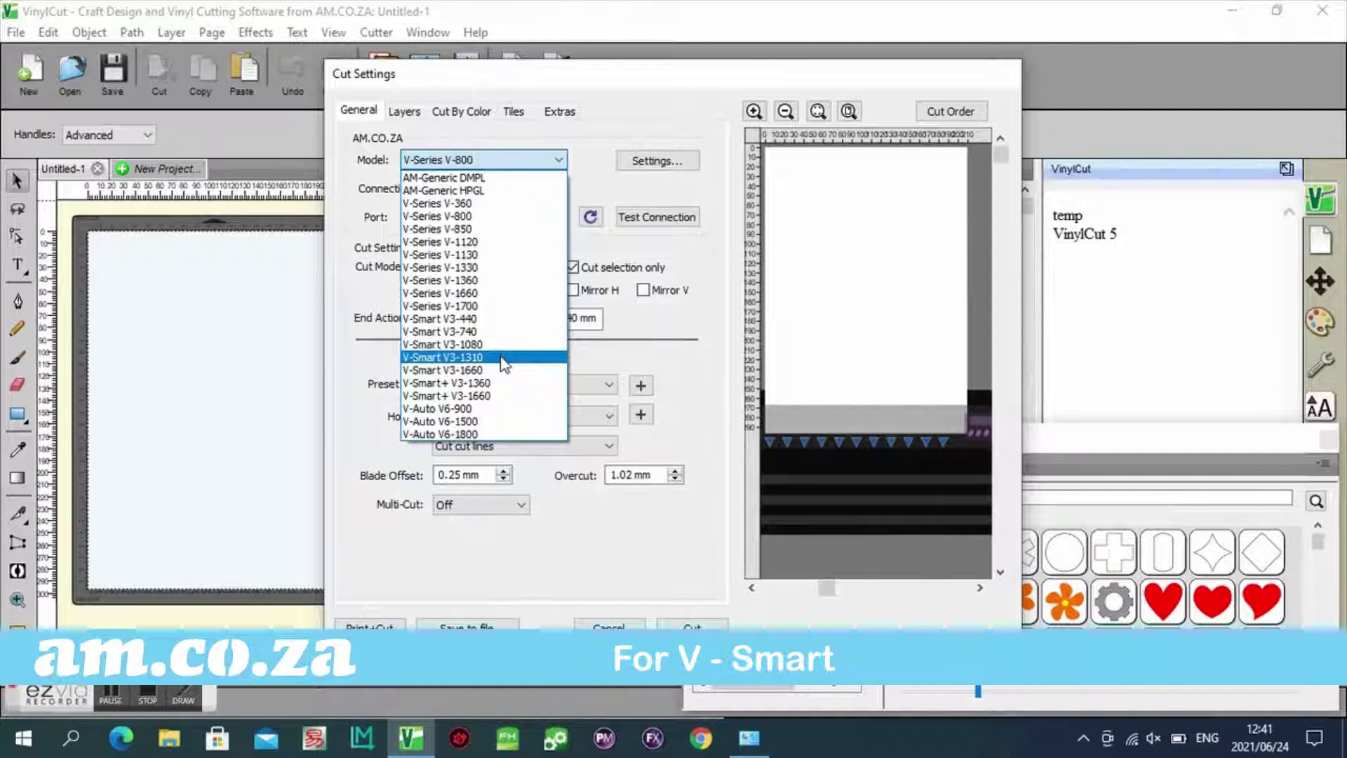
left_click(503, 358)
left_click(511, 191)
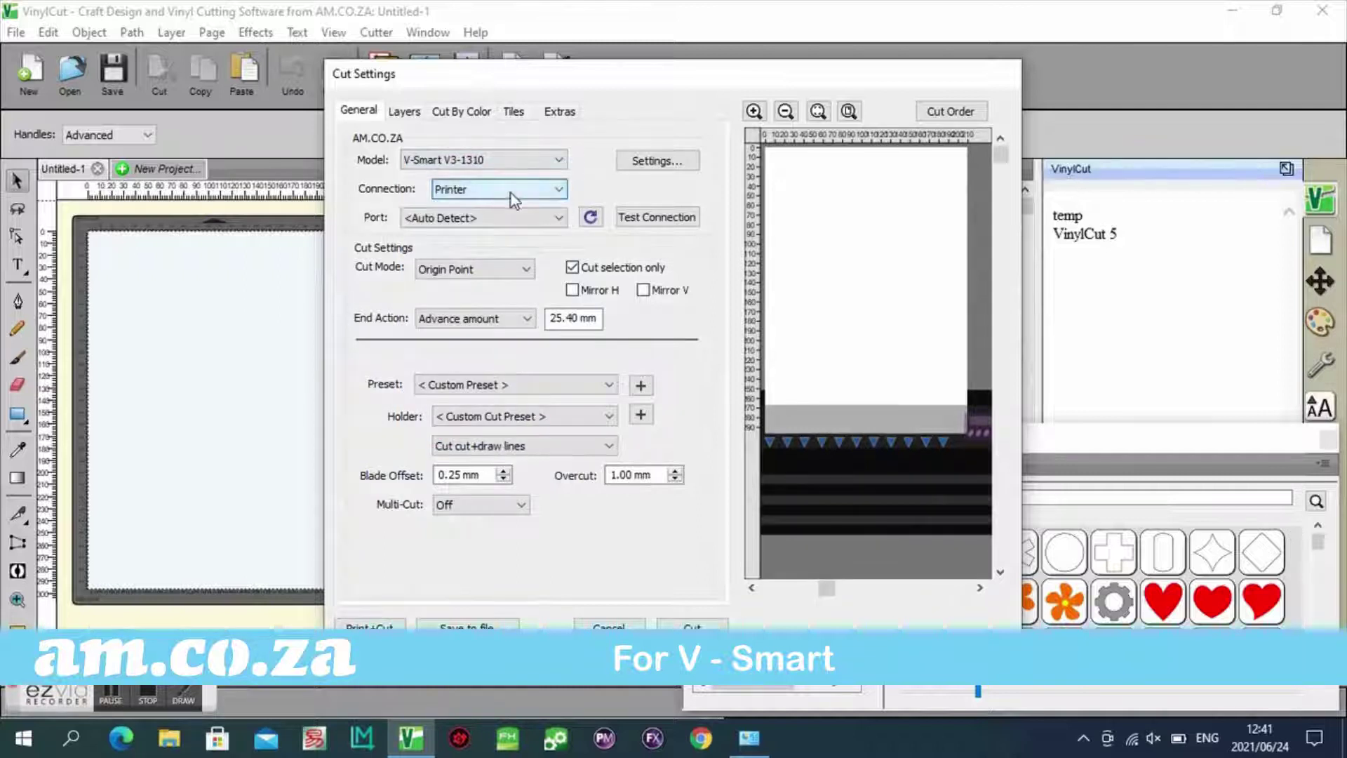
left_click(504, 220)
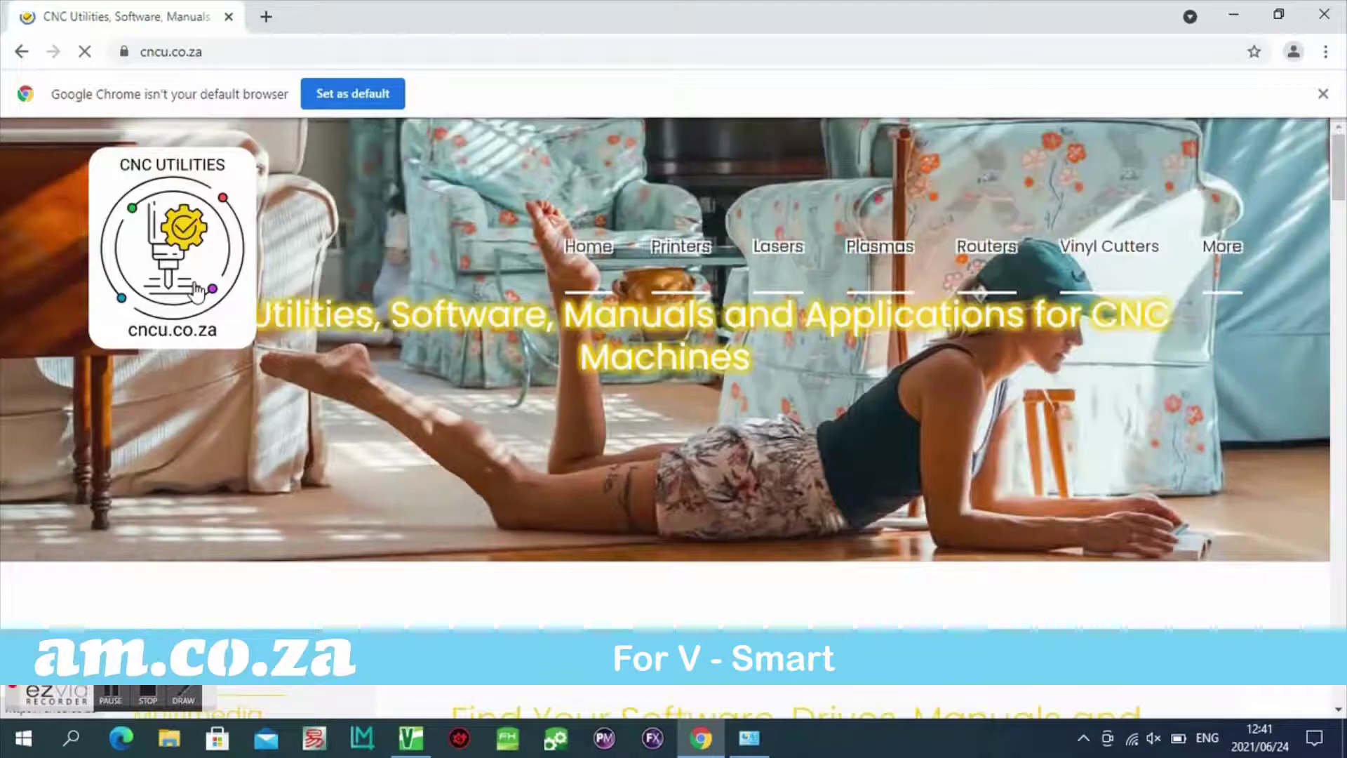
scroll(882, 399, "down", 4)
scroll(885, 401, "down", 4)
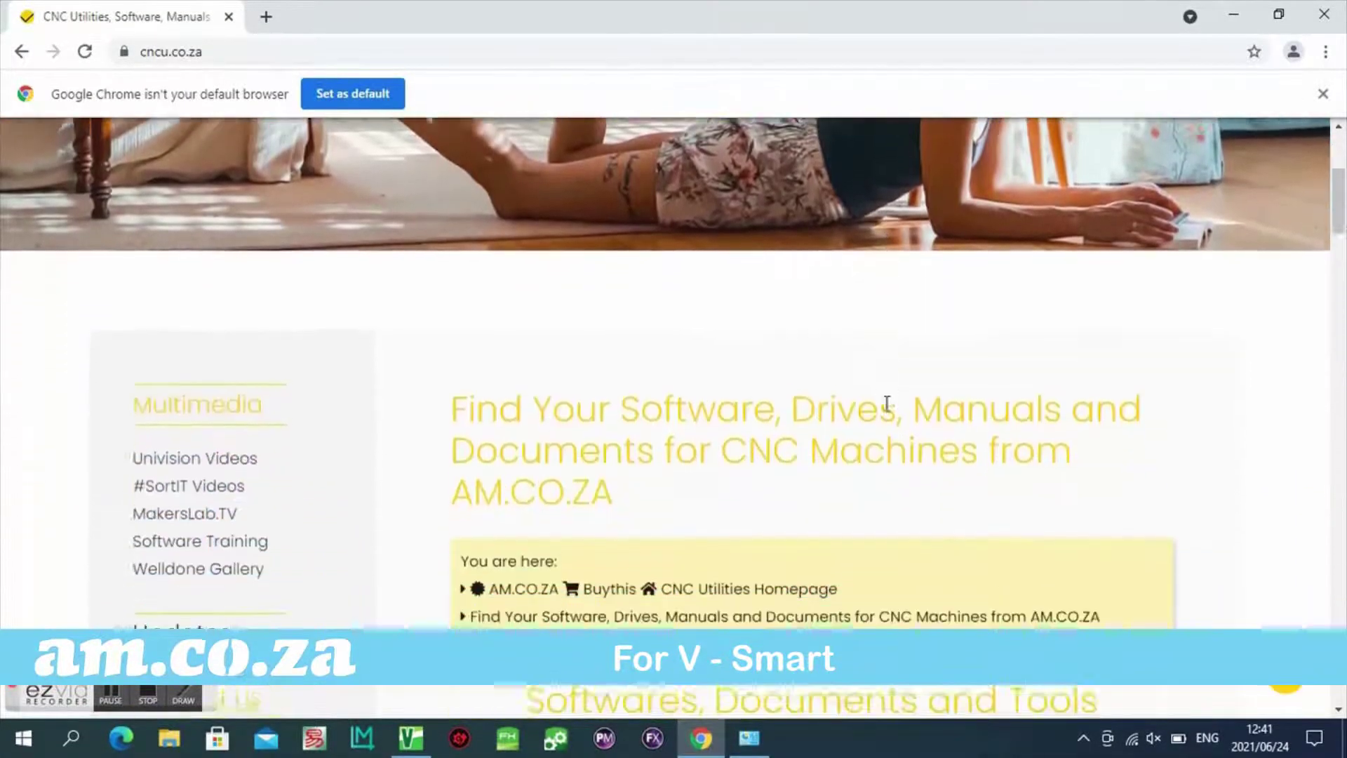
scroll(884, 405, "down", 2)
scroll(885, 405, "down", 2)
scroll(885, 405, "down", 2)
scroll(884, 404, "down", 1)
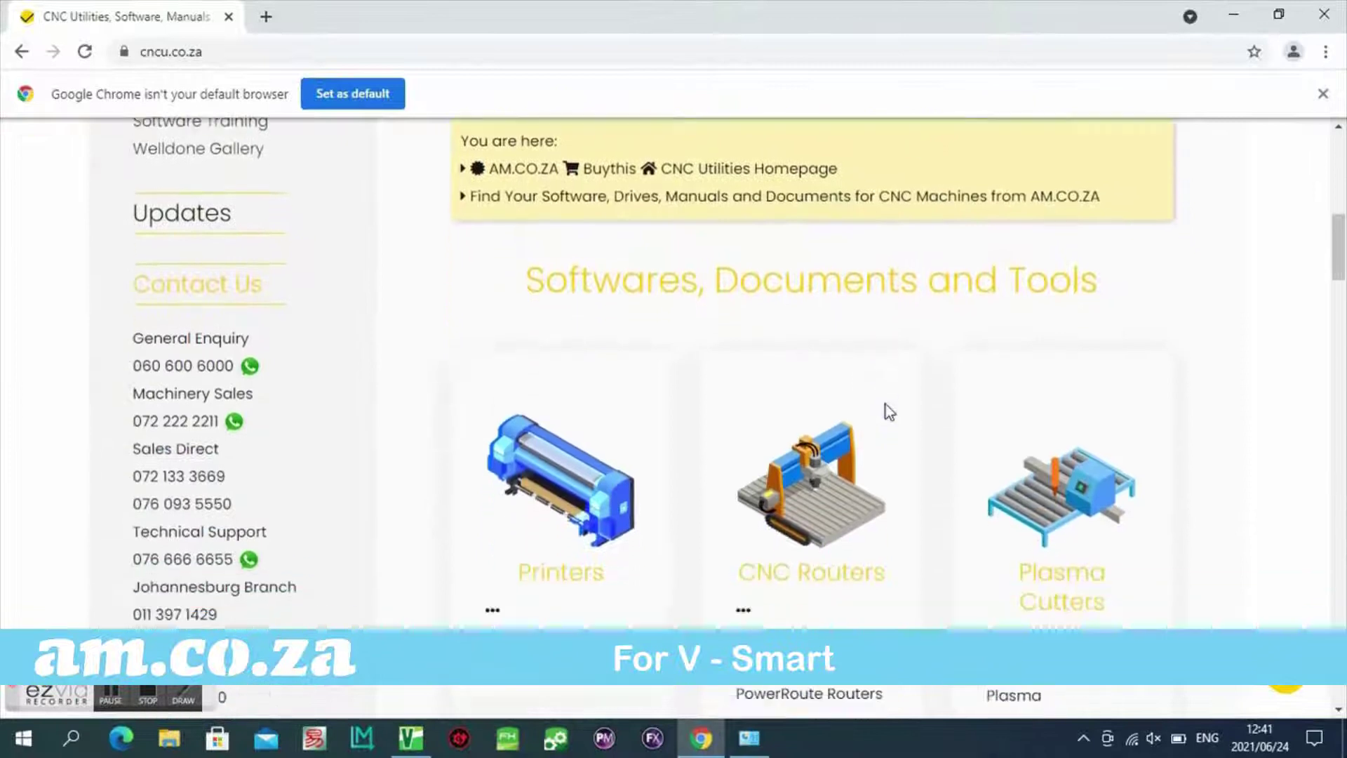
scroll(886, 404, "down", 1)
scroll(885, 404, "down", 1)
scroll(885, 405, "down", 2)
scroll(885, 404, "down", 2)
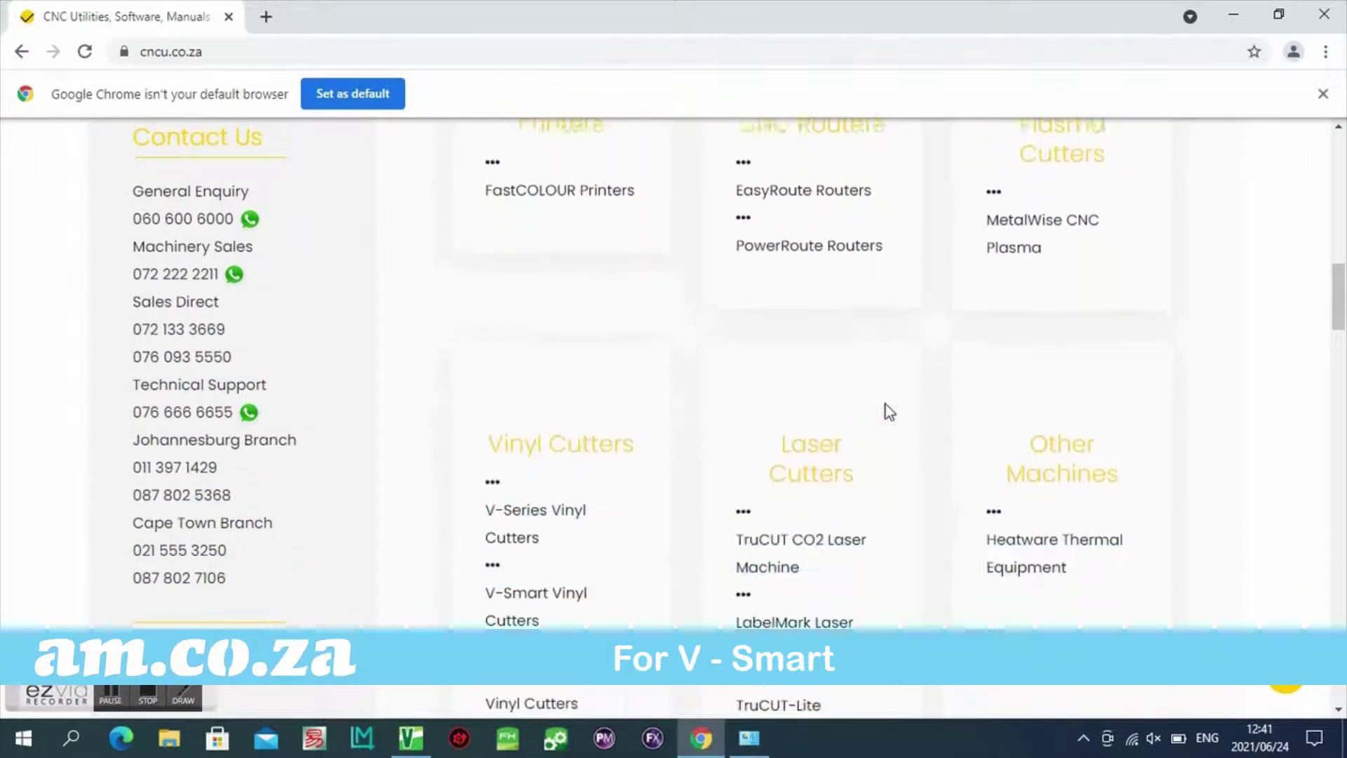
- From the V-Series vinyl cutters page, download the 2016+ Model USB 2.0 Printer Driver zip again
left_click(516, 517)
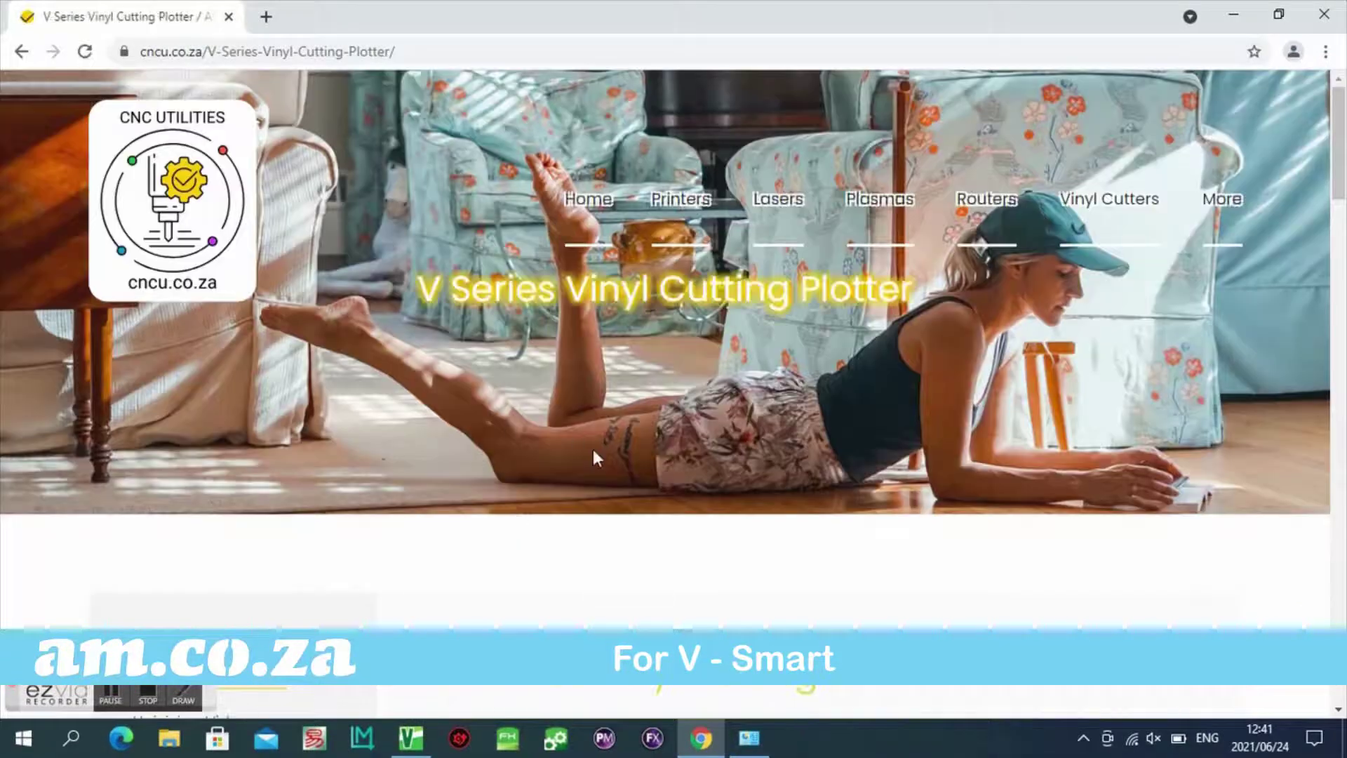
scroll(593, 449, "down", 3)
scroll(592, 450, "down", 6)
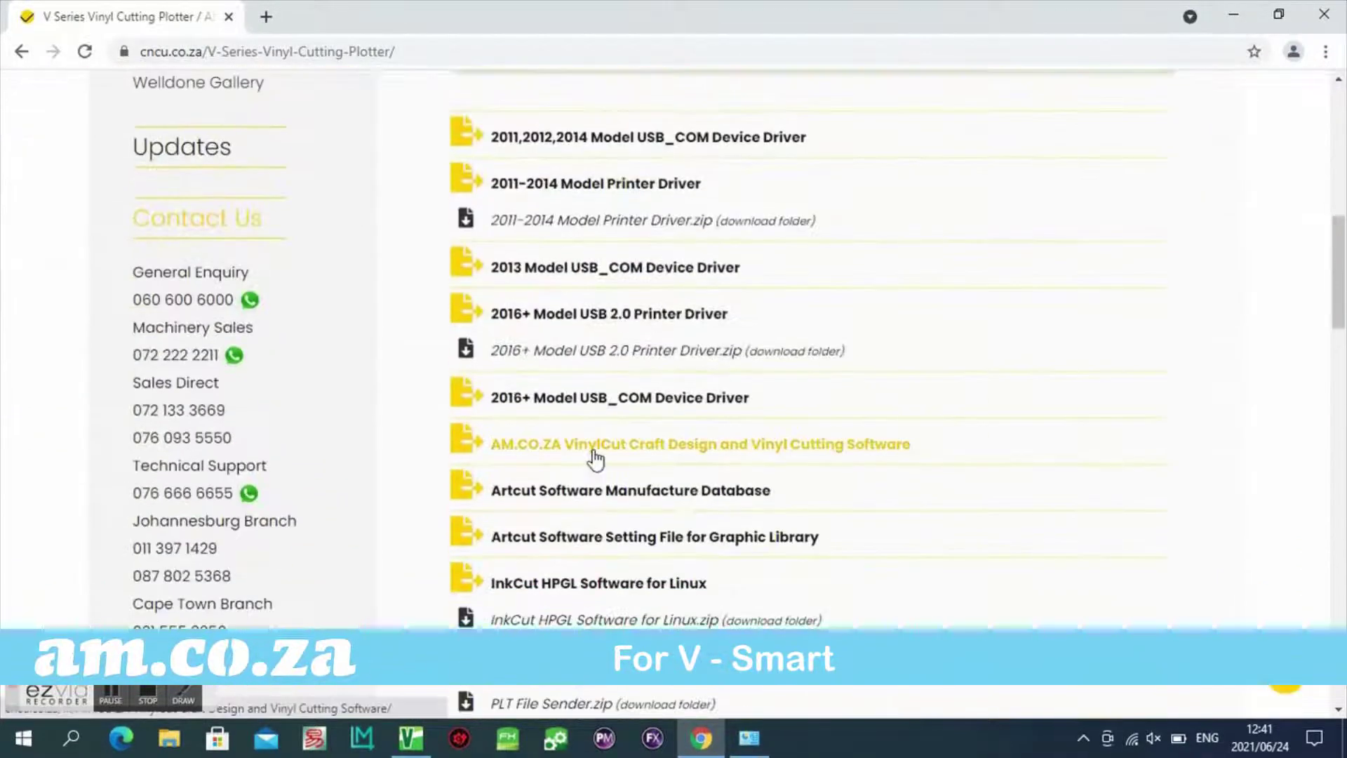
left_click(564, 353)
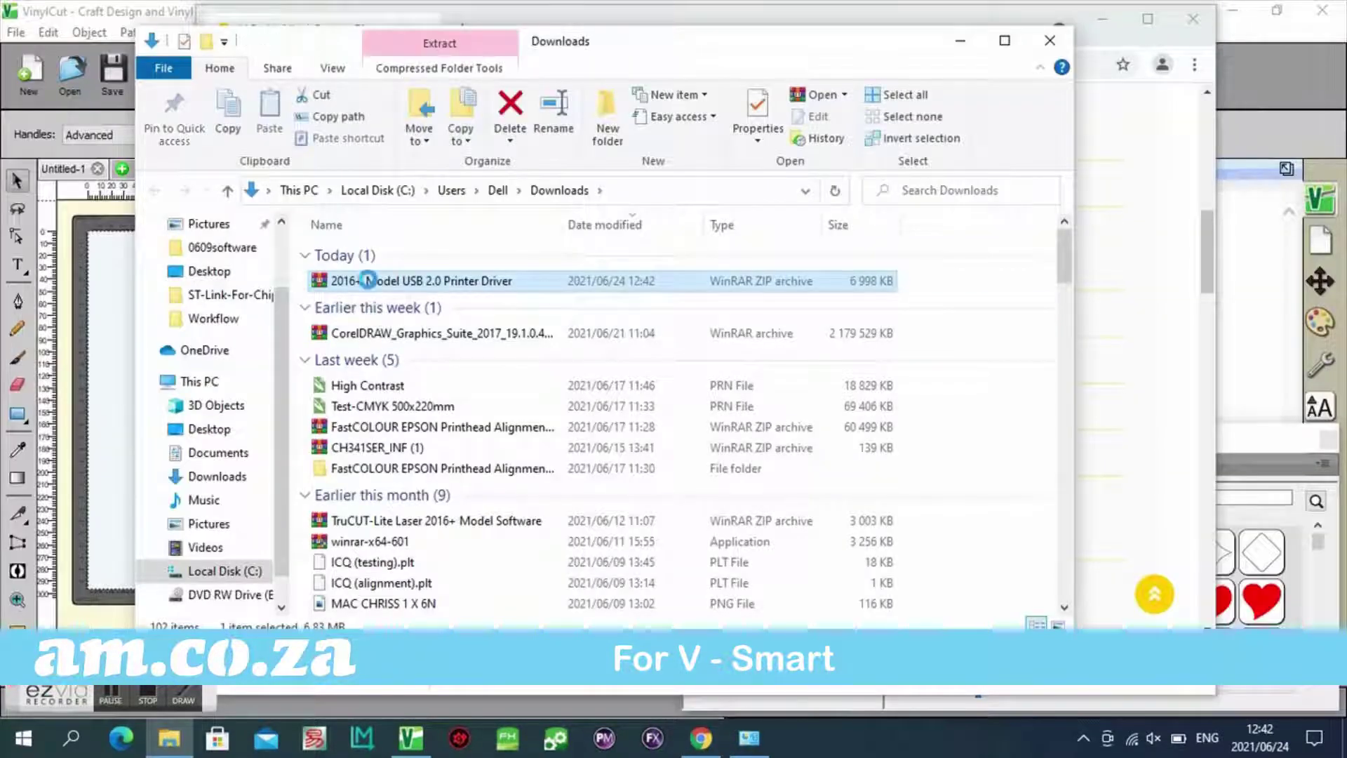
- Extract the new driver zip to its folder and install the cutting plotter driver as CUTTER
right_click(370, 282)
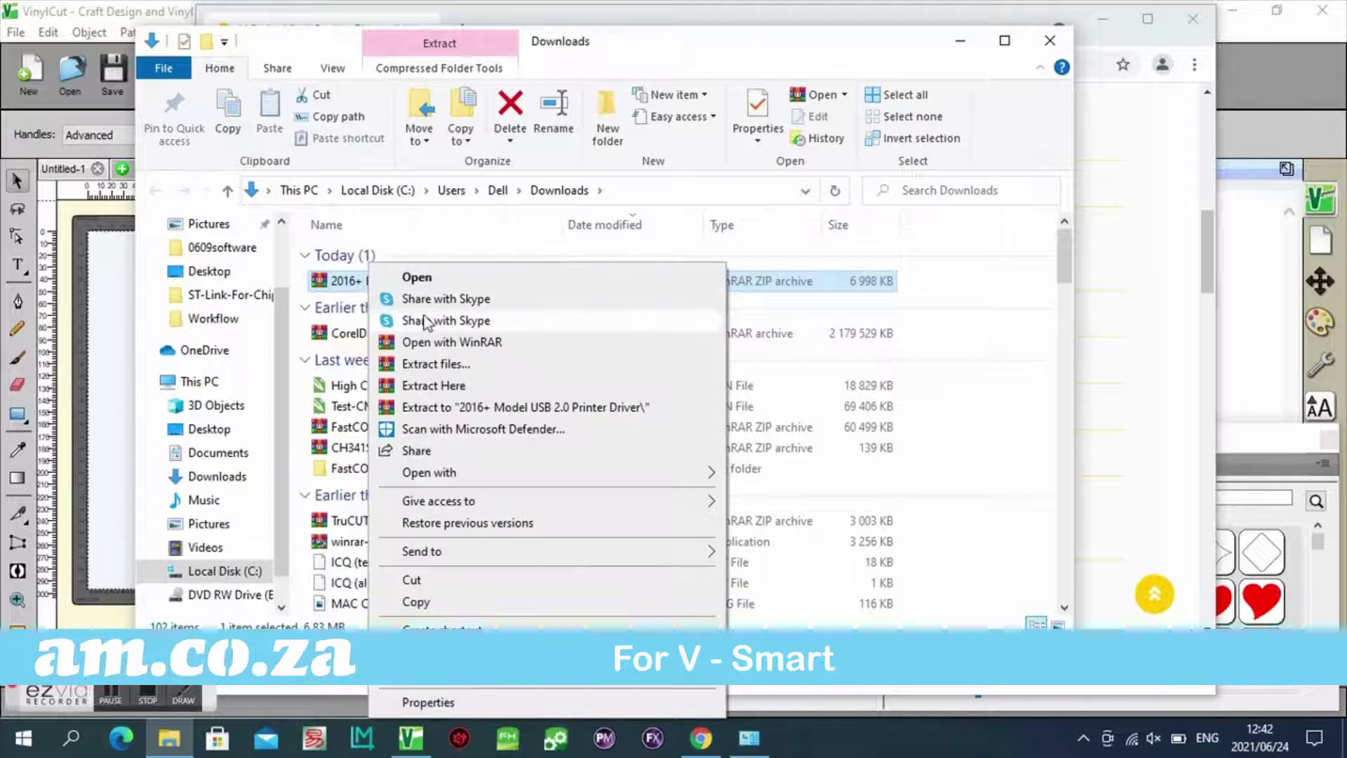
left_click(442, 407)
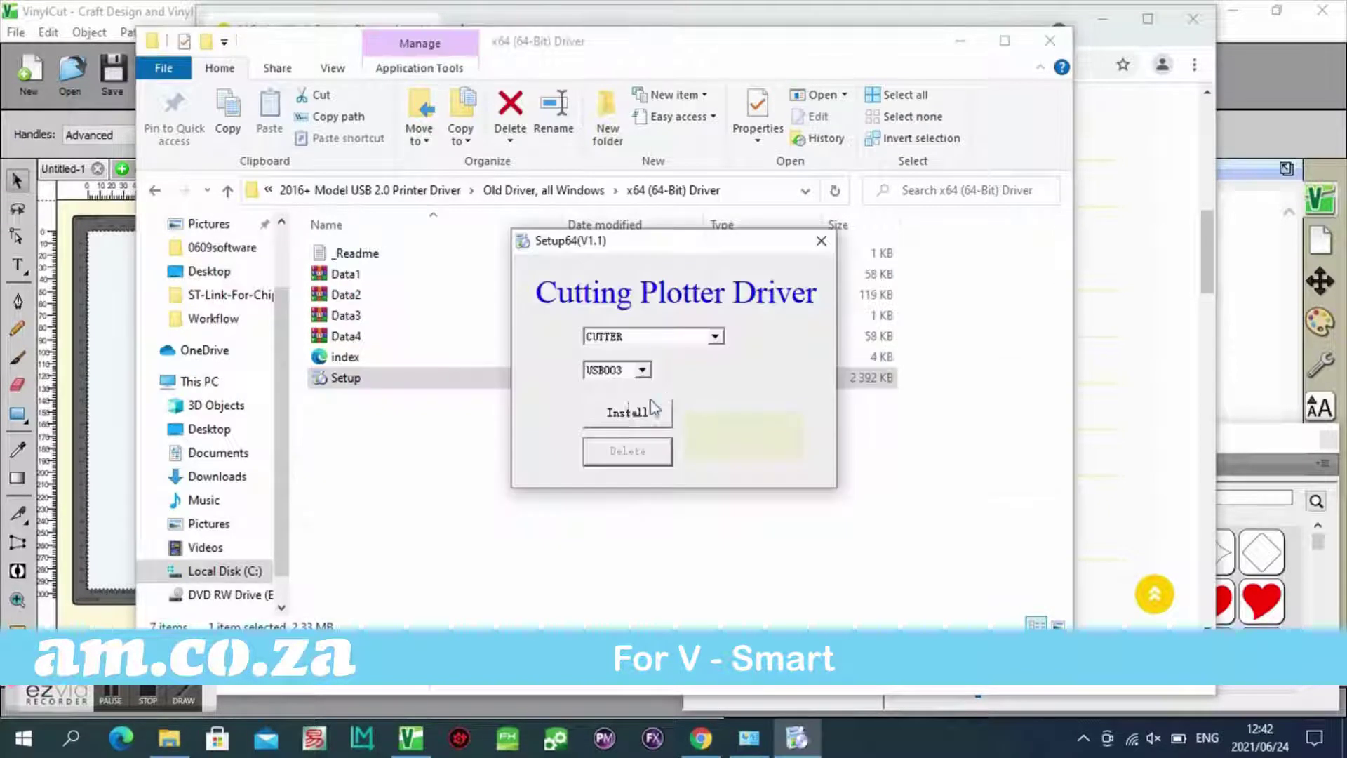
left_click(628, 411)
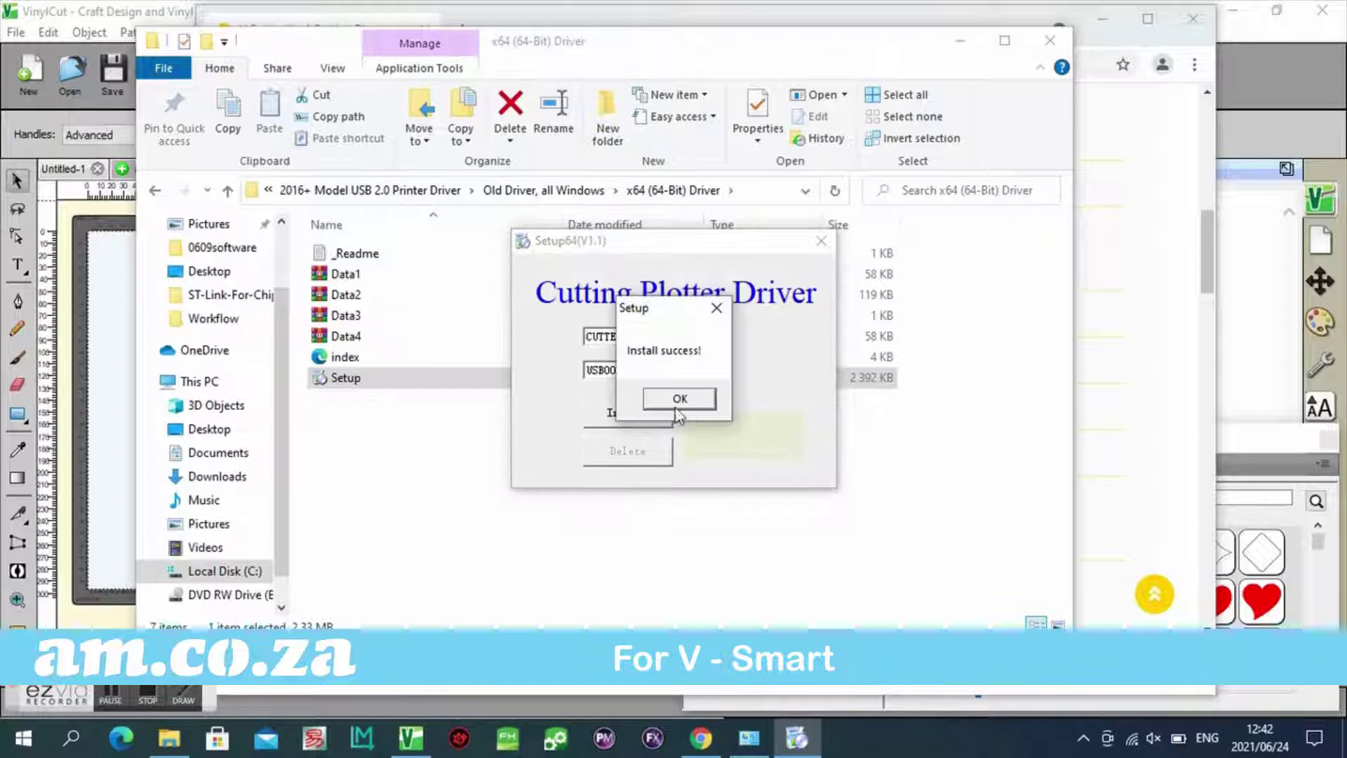
left_click(680, 399)
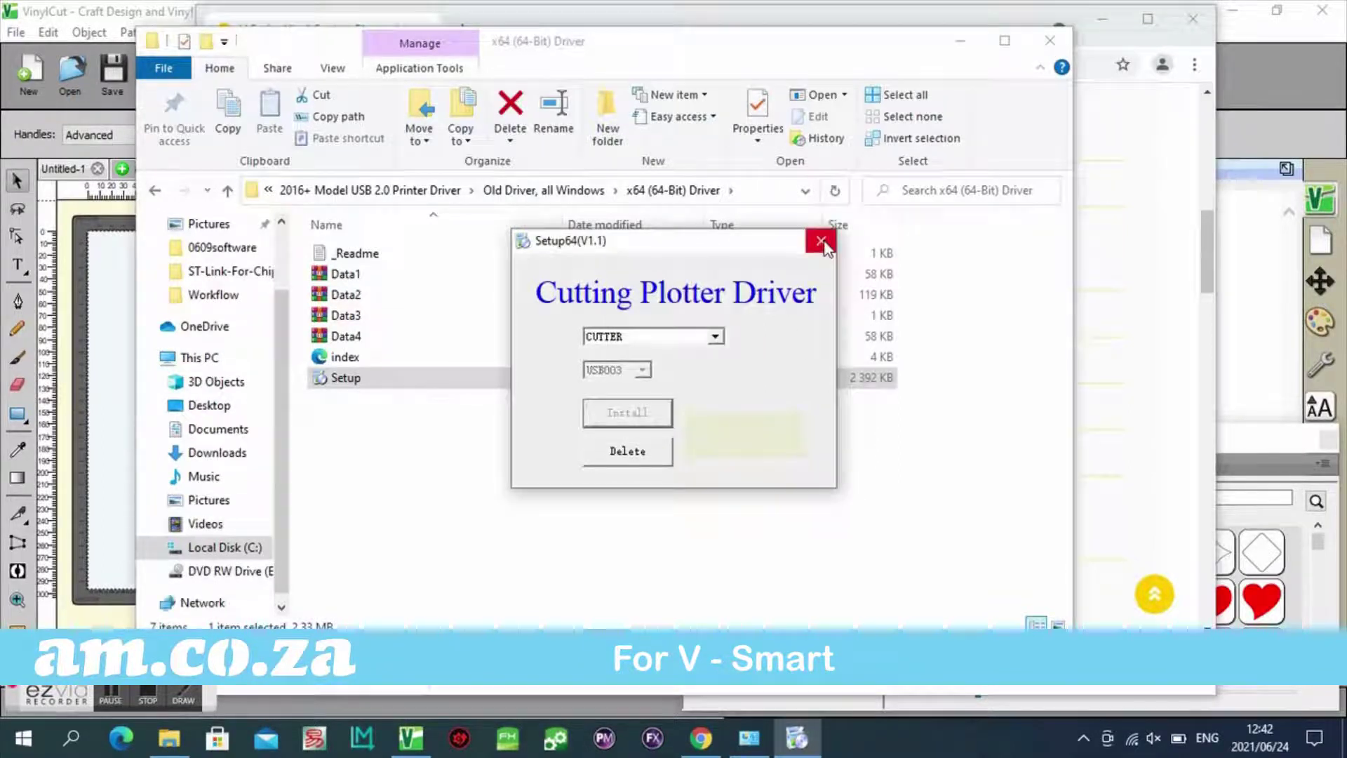
- Refresh the ports, select CUTTER, run the connection test, then show Devices and Printers
left_click(822, 241)
left_click(591, 218)
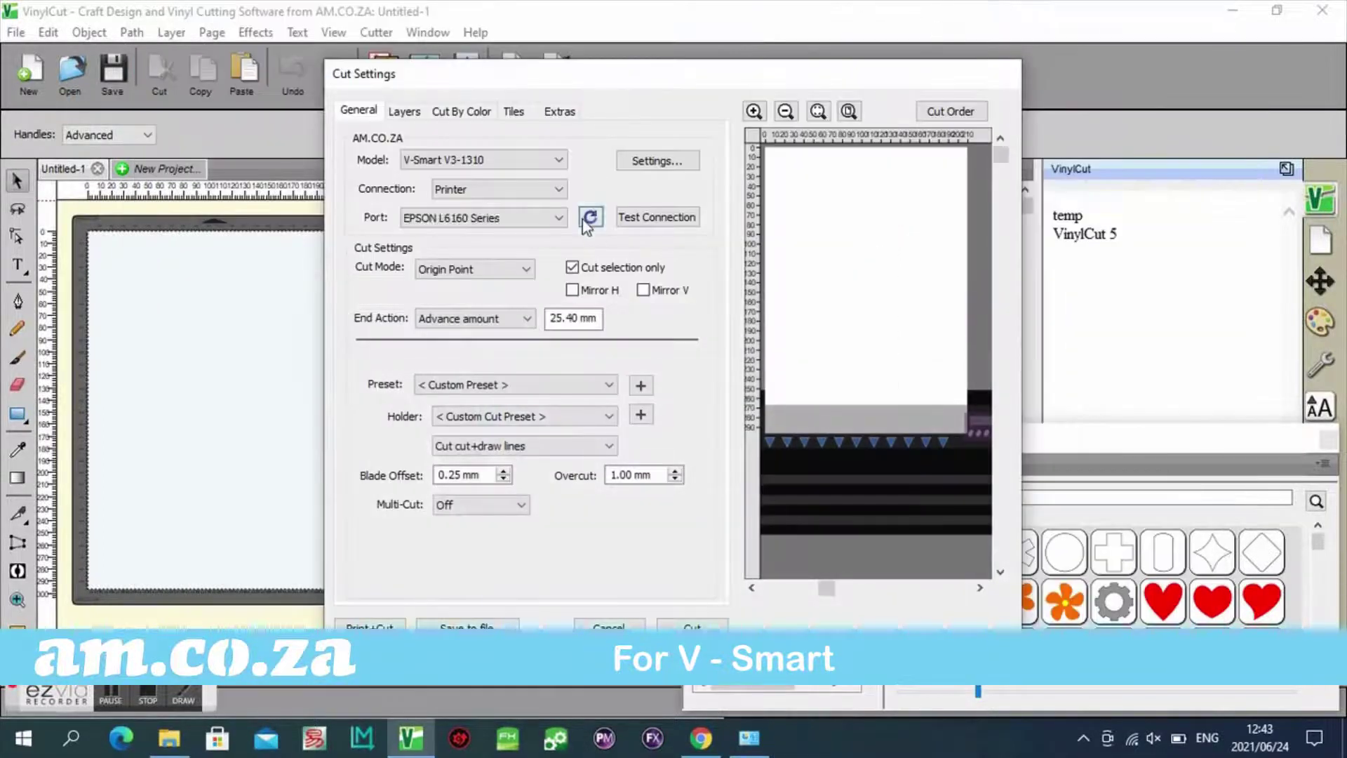
left_click(538, 217)
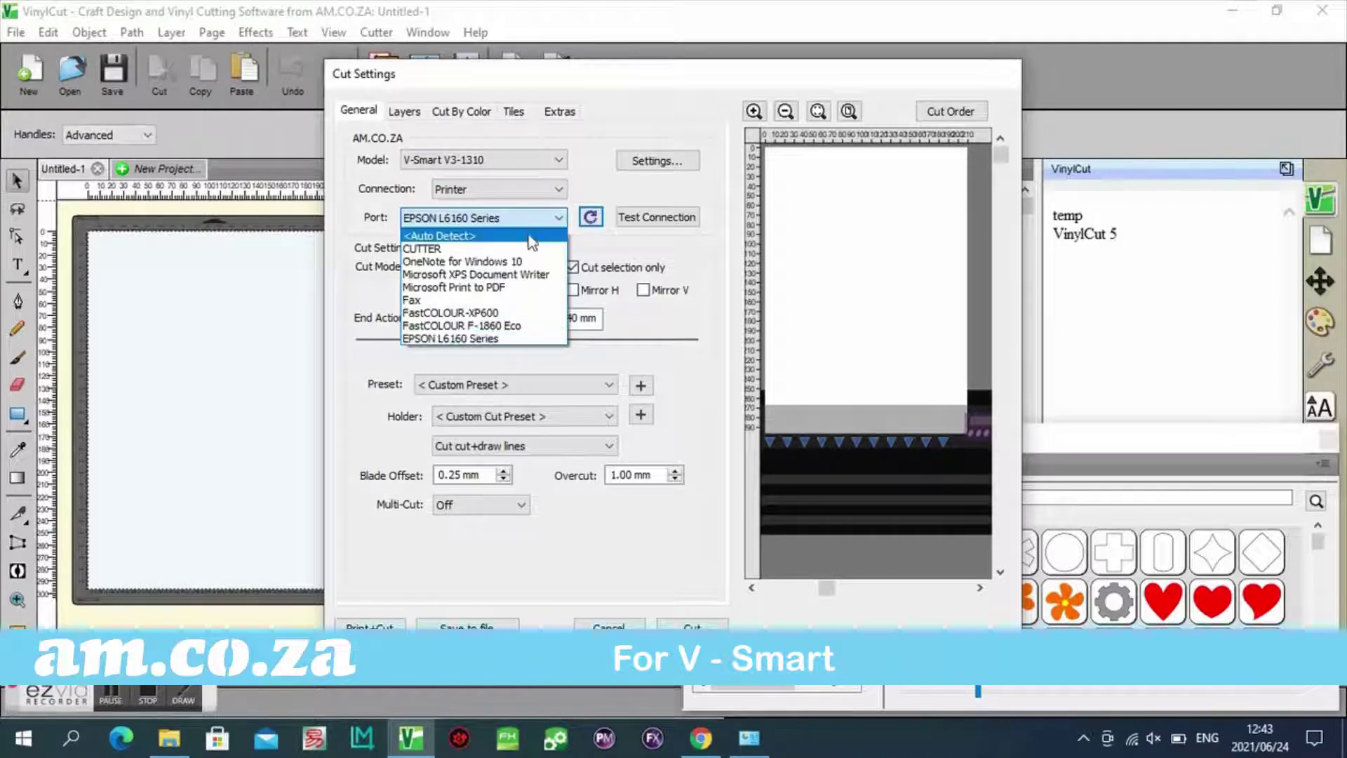
left_click(525, 249)
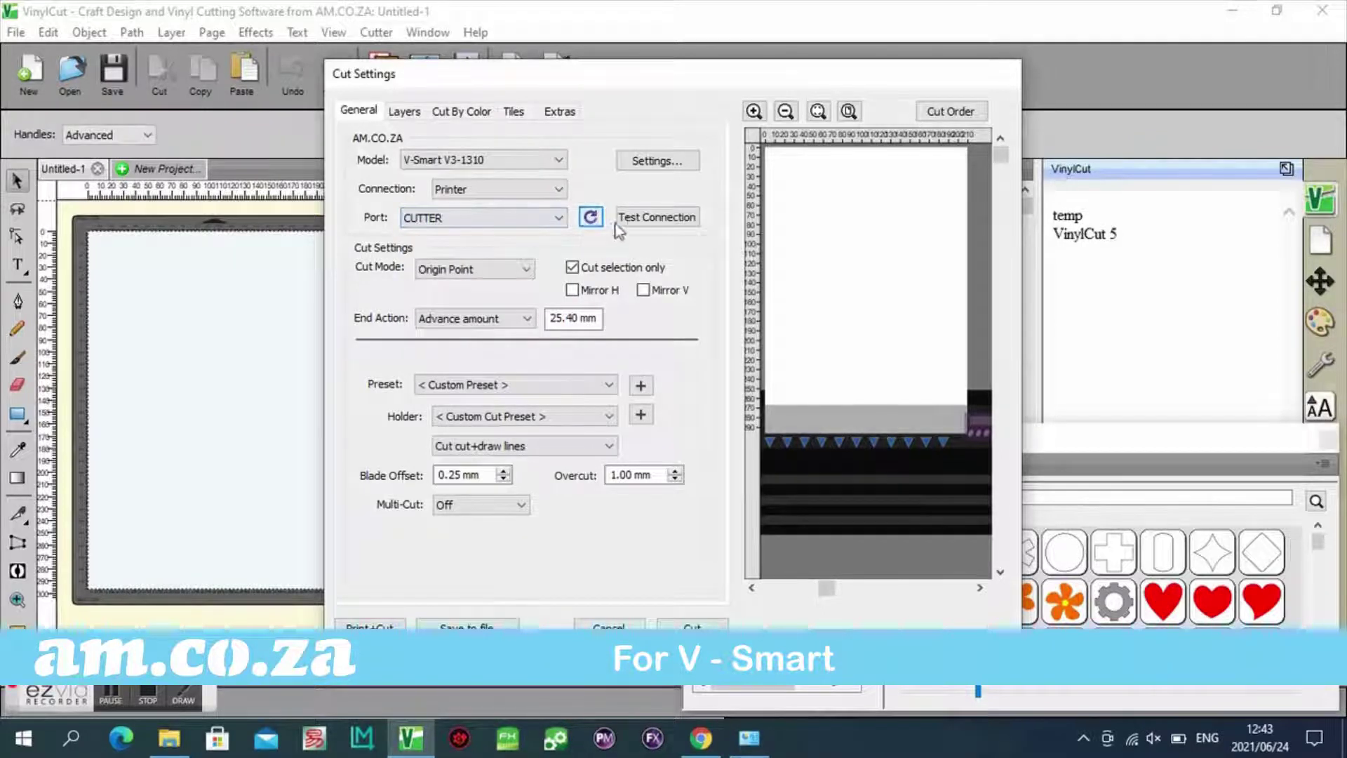
left_click(656, 217)
left_click(819, 423)
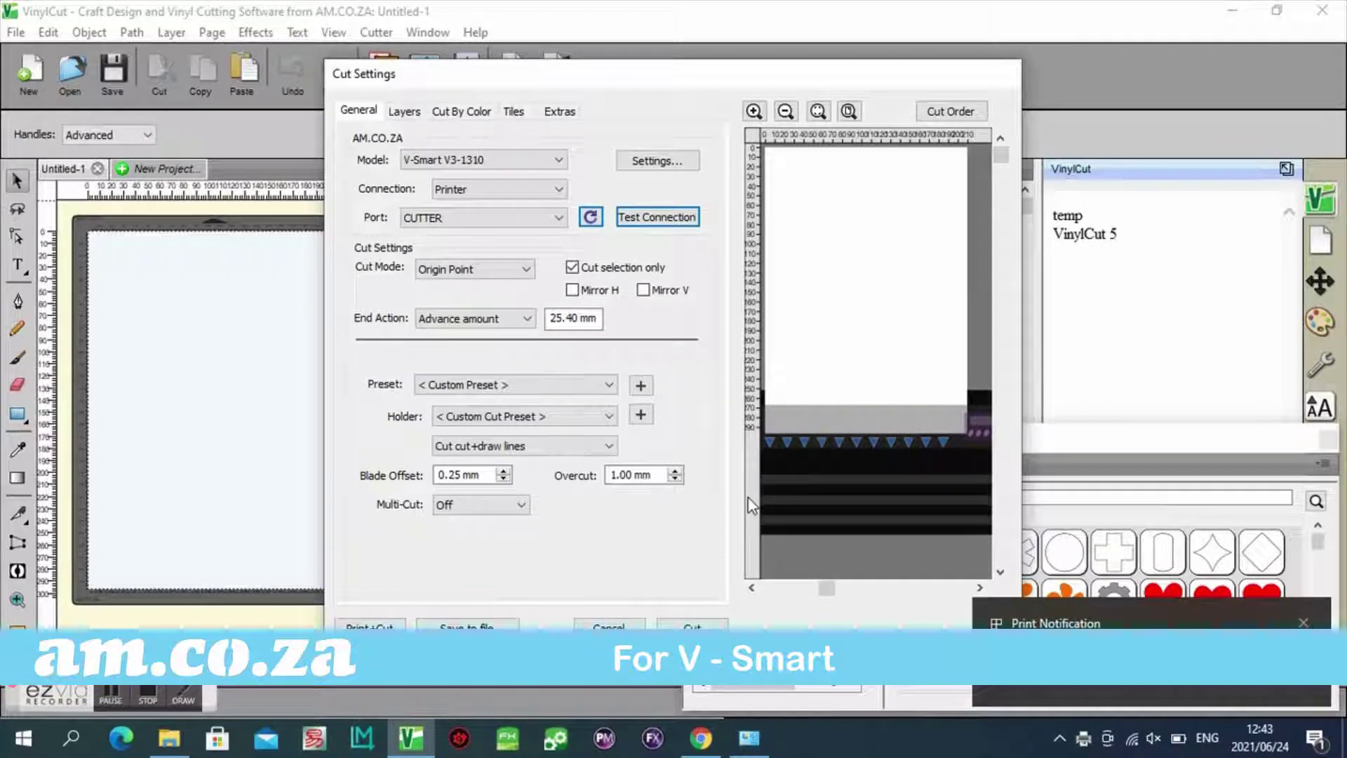
left_click(748, 740)
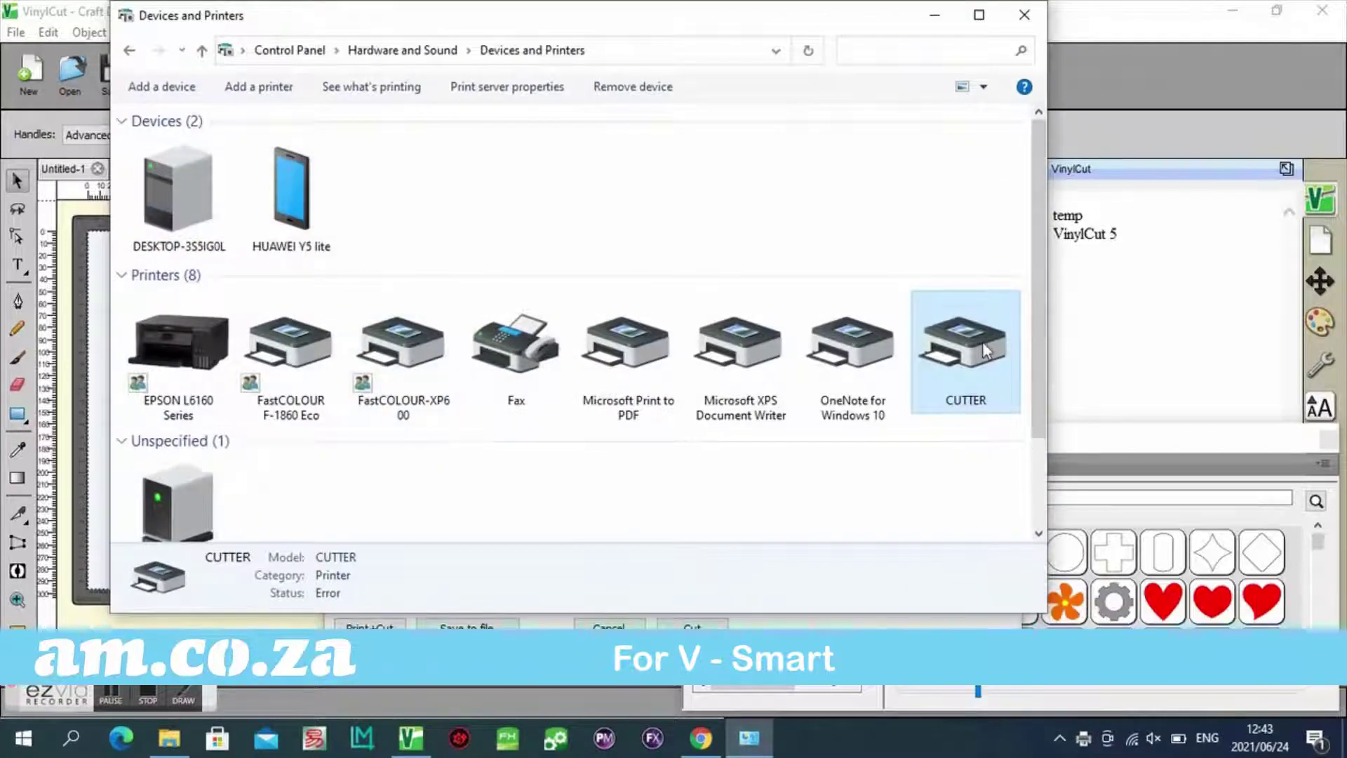
- Bring up the CUTTER printer's properties on the Ports page
right_click(988, 351)
left_click(1074, 425)
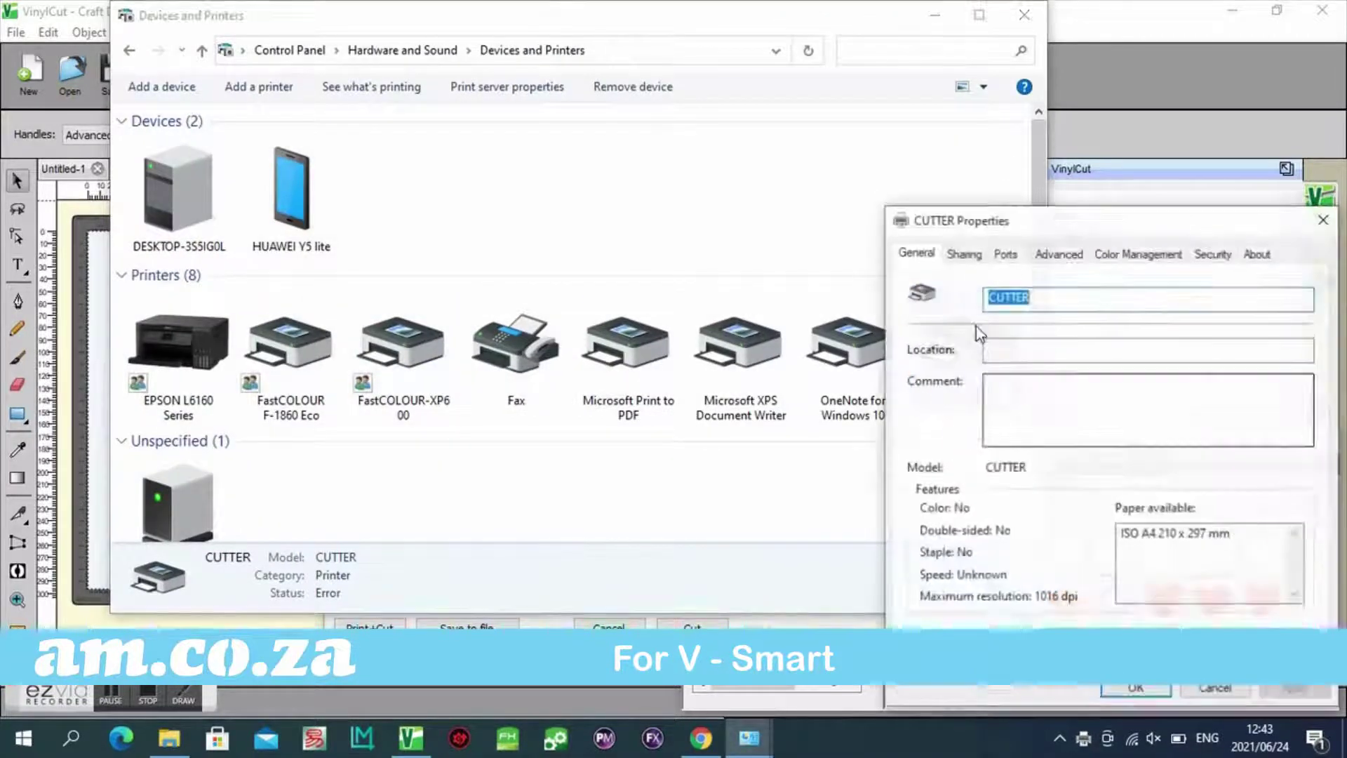
left_click_drag(1016, 220, 745, 103)
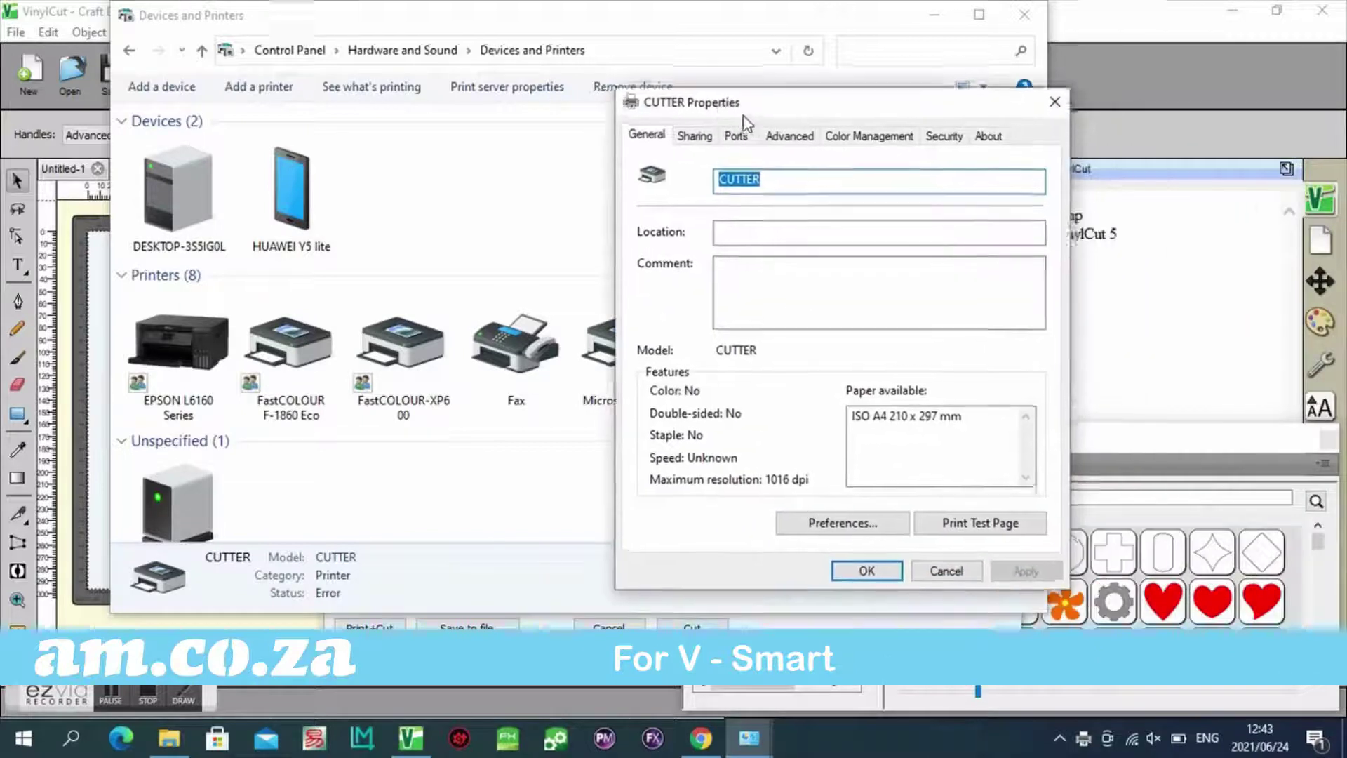
left_click(736, 135)
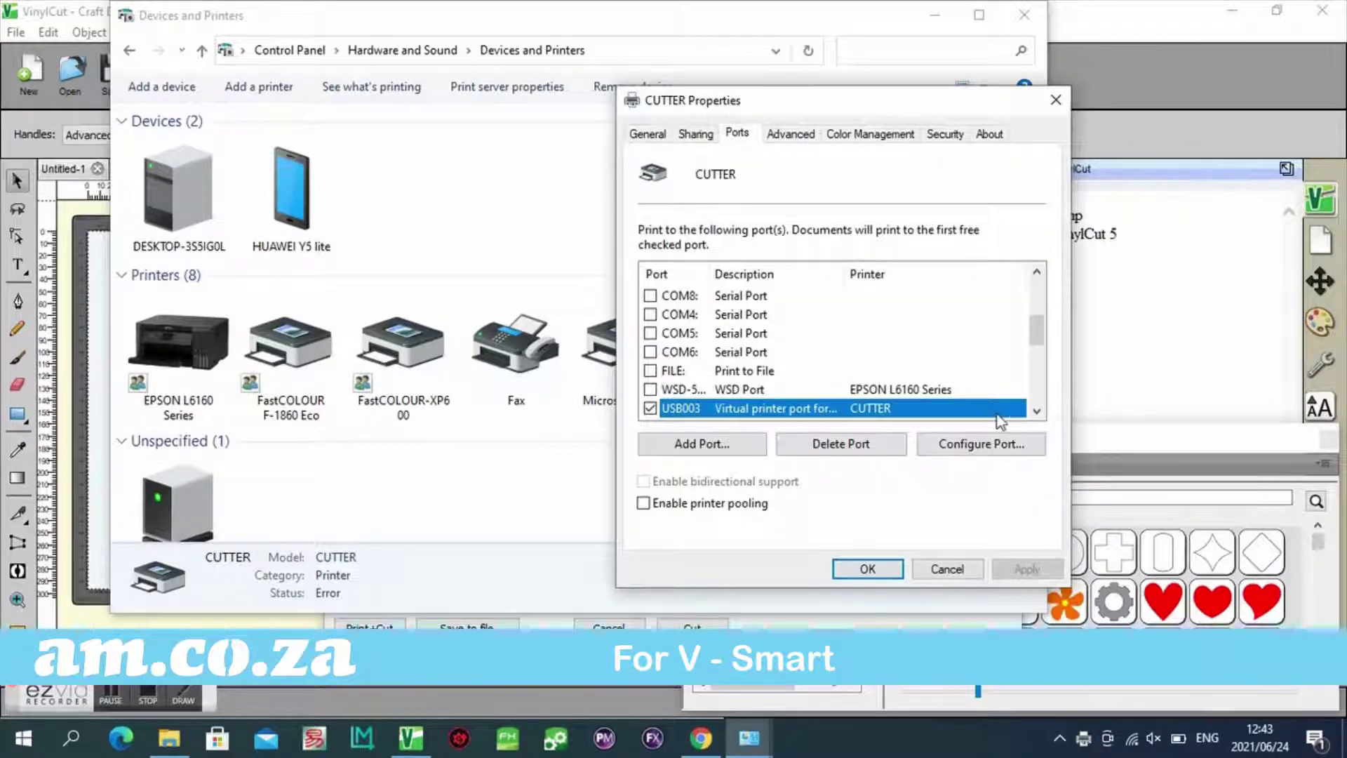
- Assign CUTTER to port USB001 instead of USB003 and apply the change
left_click(1035, 413)
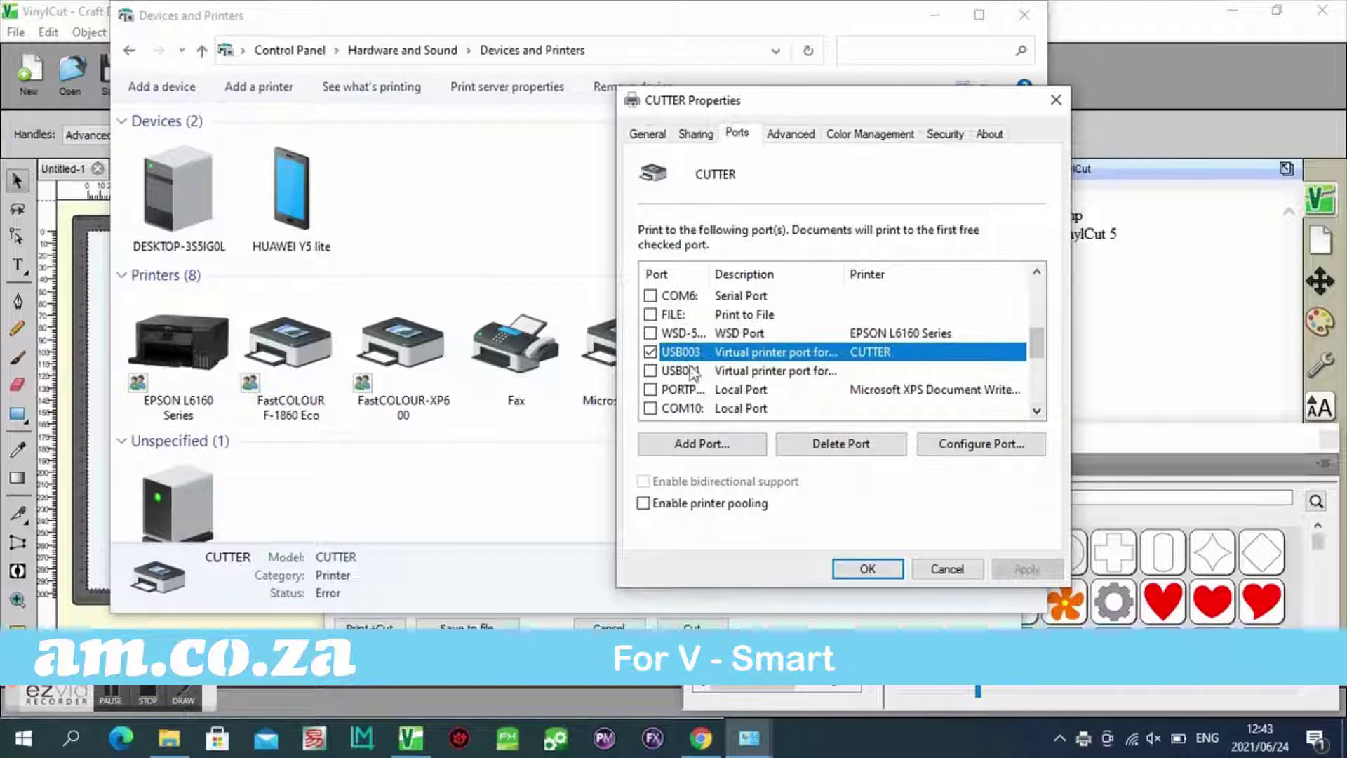
left_click(652, 371)
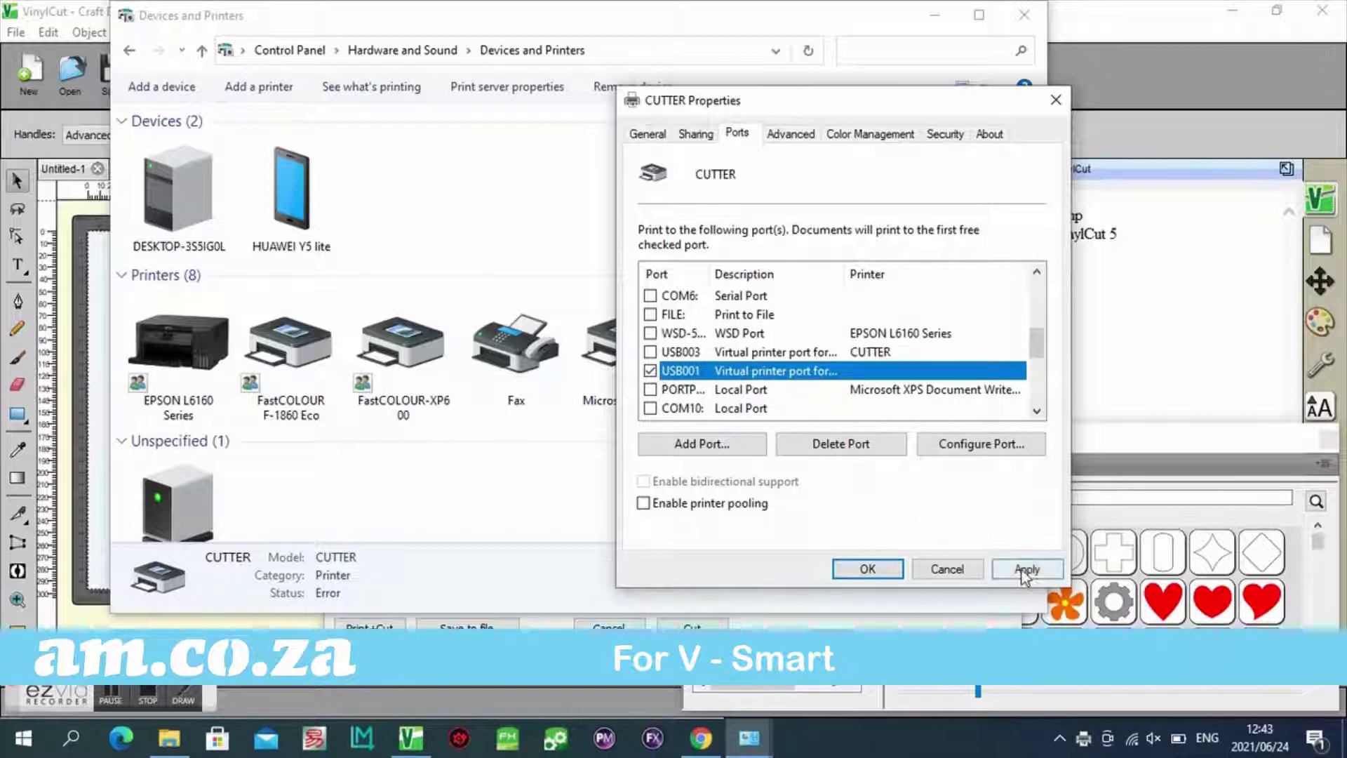
left_click(1026, 570)
left_click(868, 569)
left_click(695, 222)
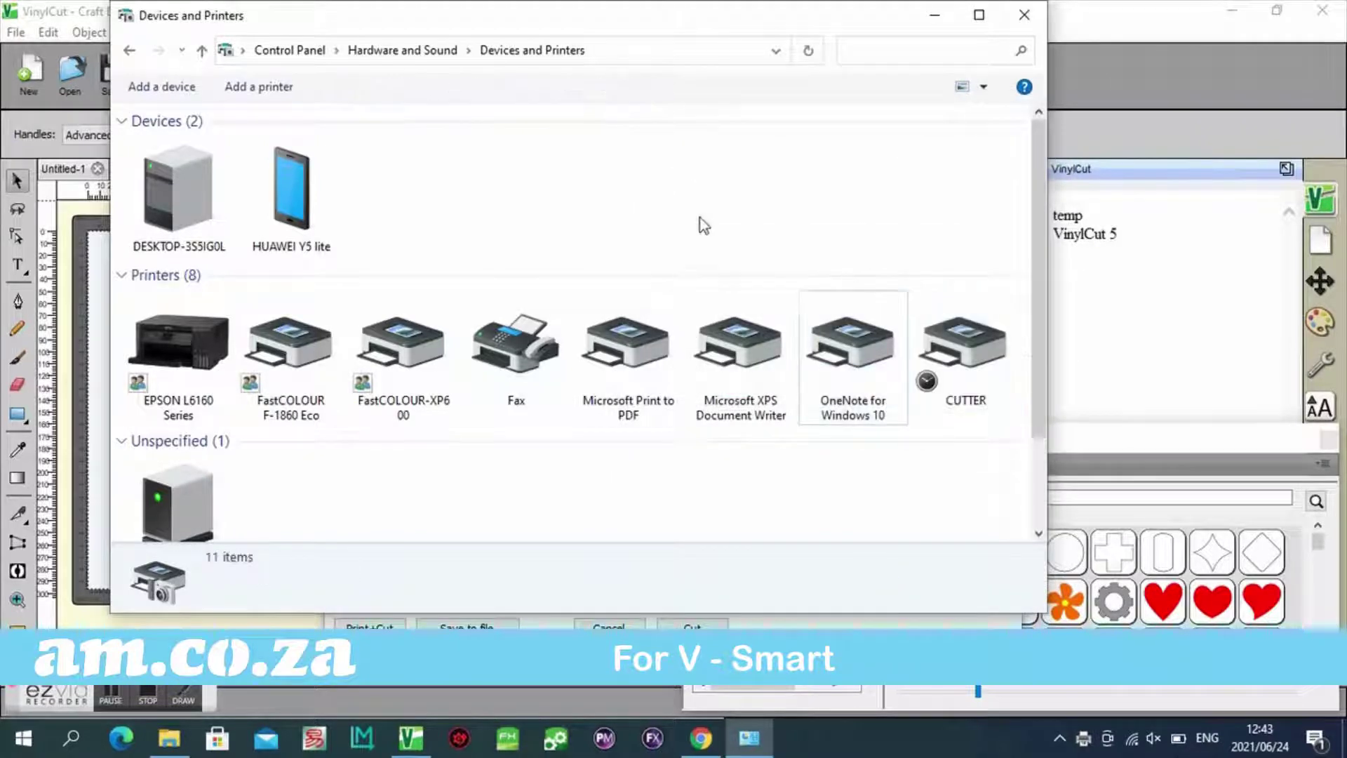
left_click(1024, 15)
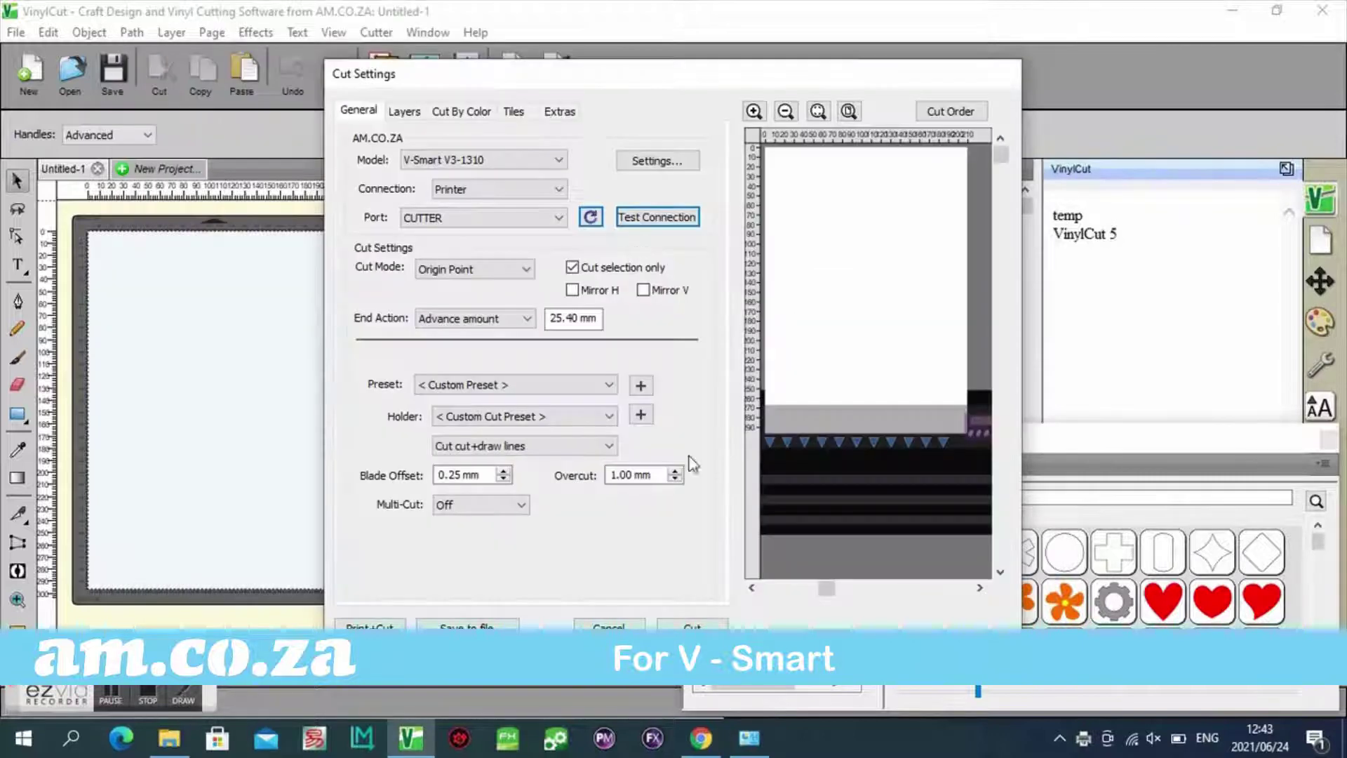
left_click(656, 217)
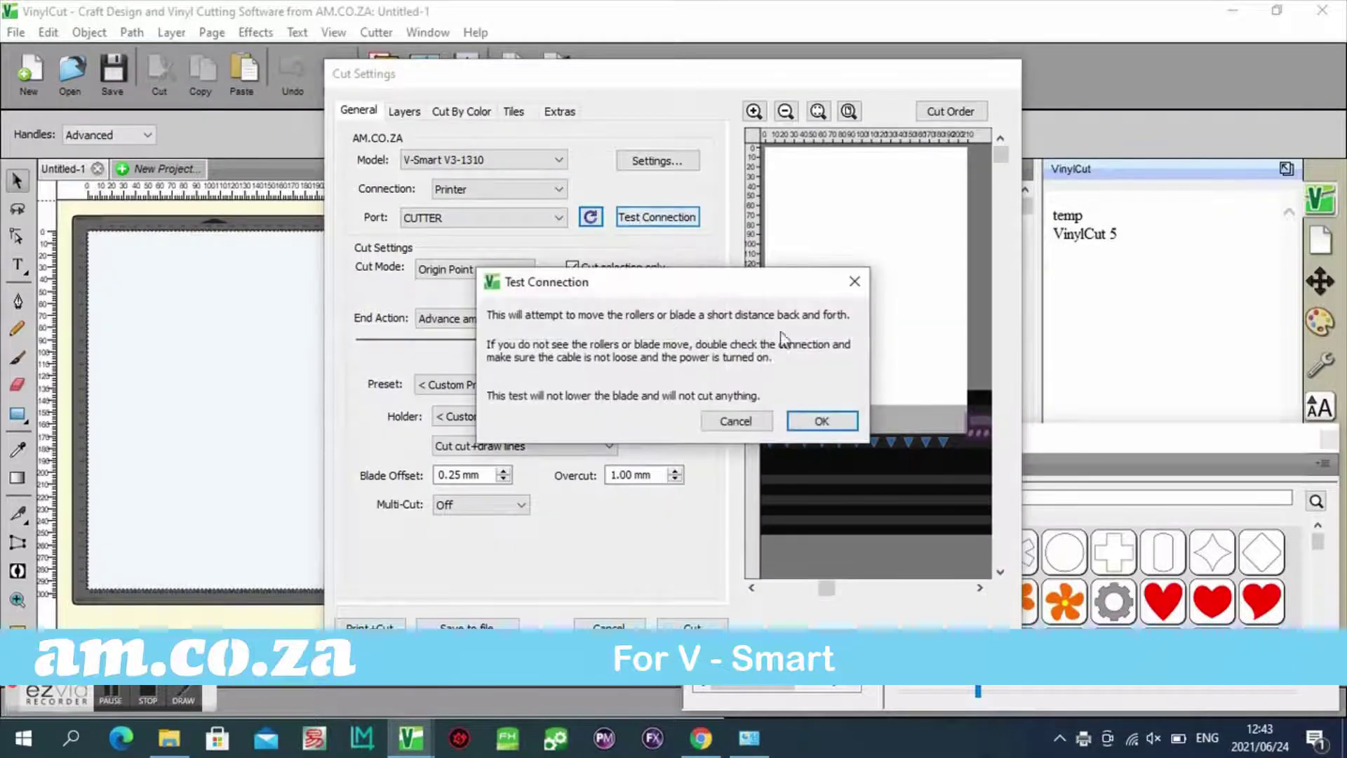
left_click(811, 421)
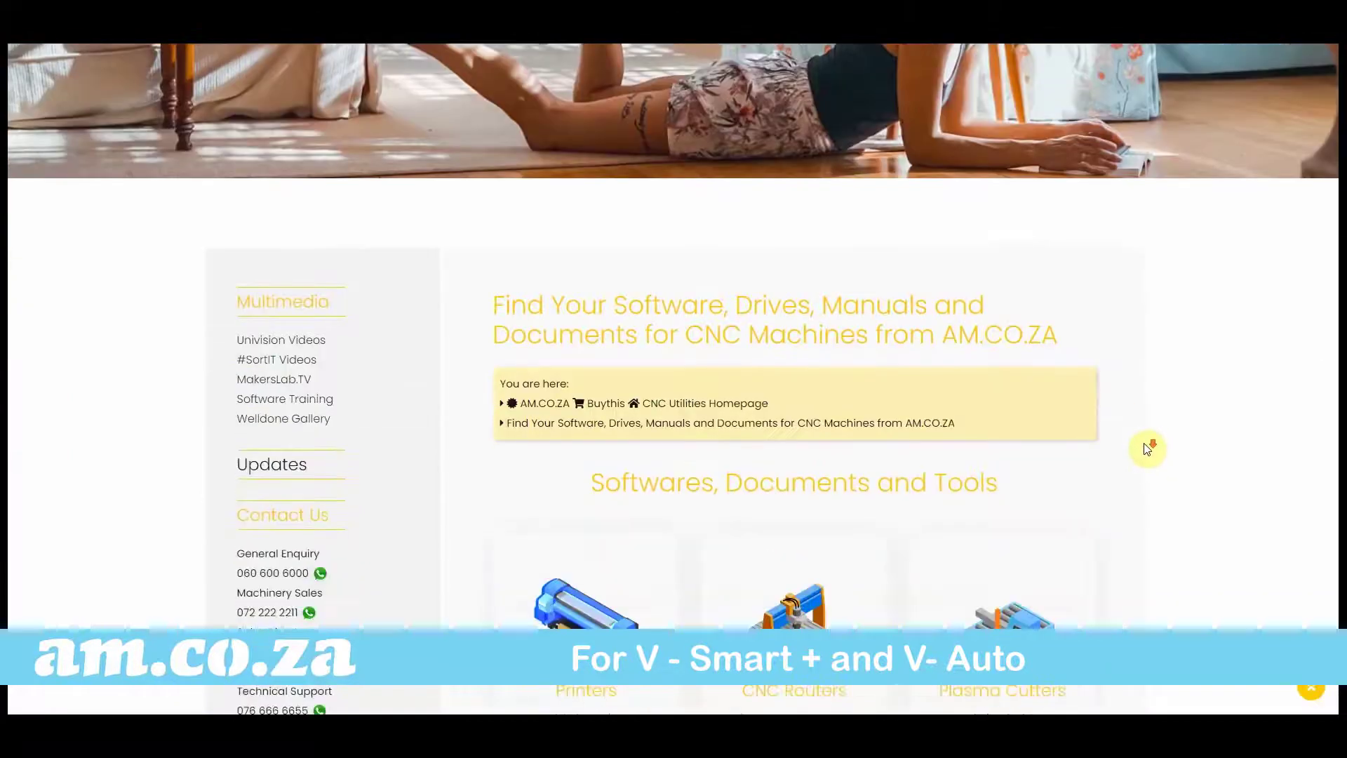
scroll(1144, 443, "down", 3)
scroll(1144, 443, "down", 4)
scroll(1144, 444, "down", 2)
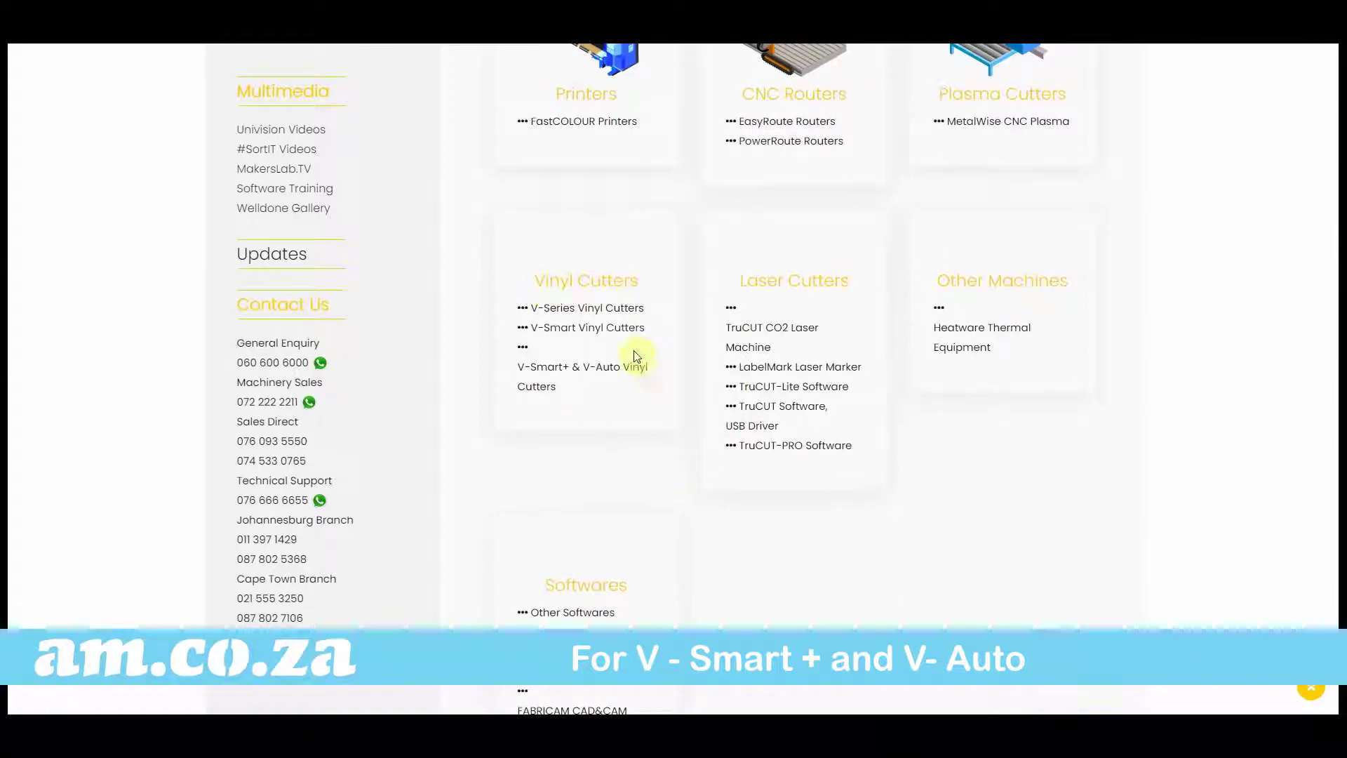
- Go to the V Auto Vinyl Cutting Plotter downloads and the 2016+Model FTDI USB Driver page
left_click(578, 374)
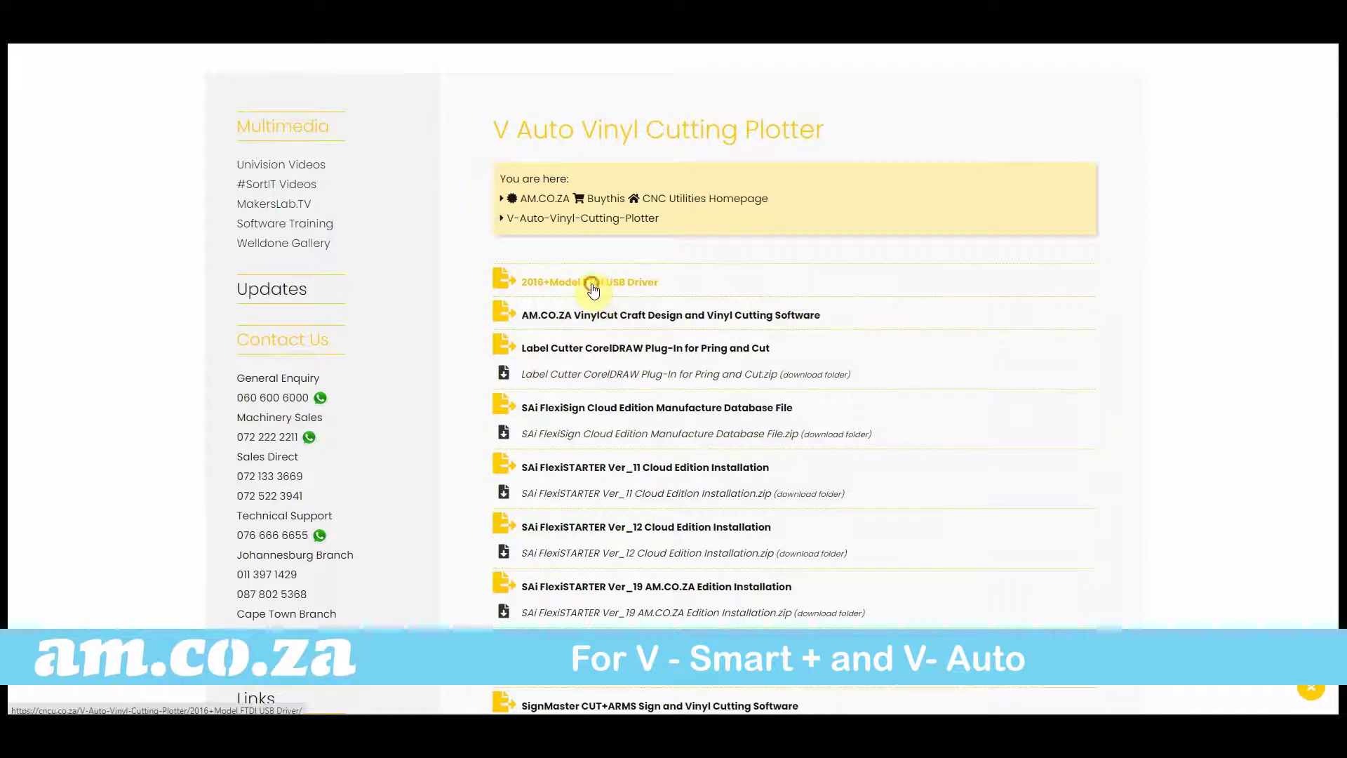
left_click(593, 286)
scroll(630, 387, "down", 4)
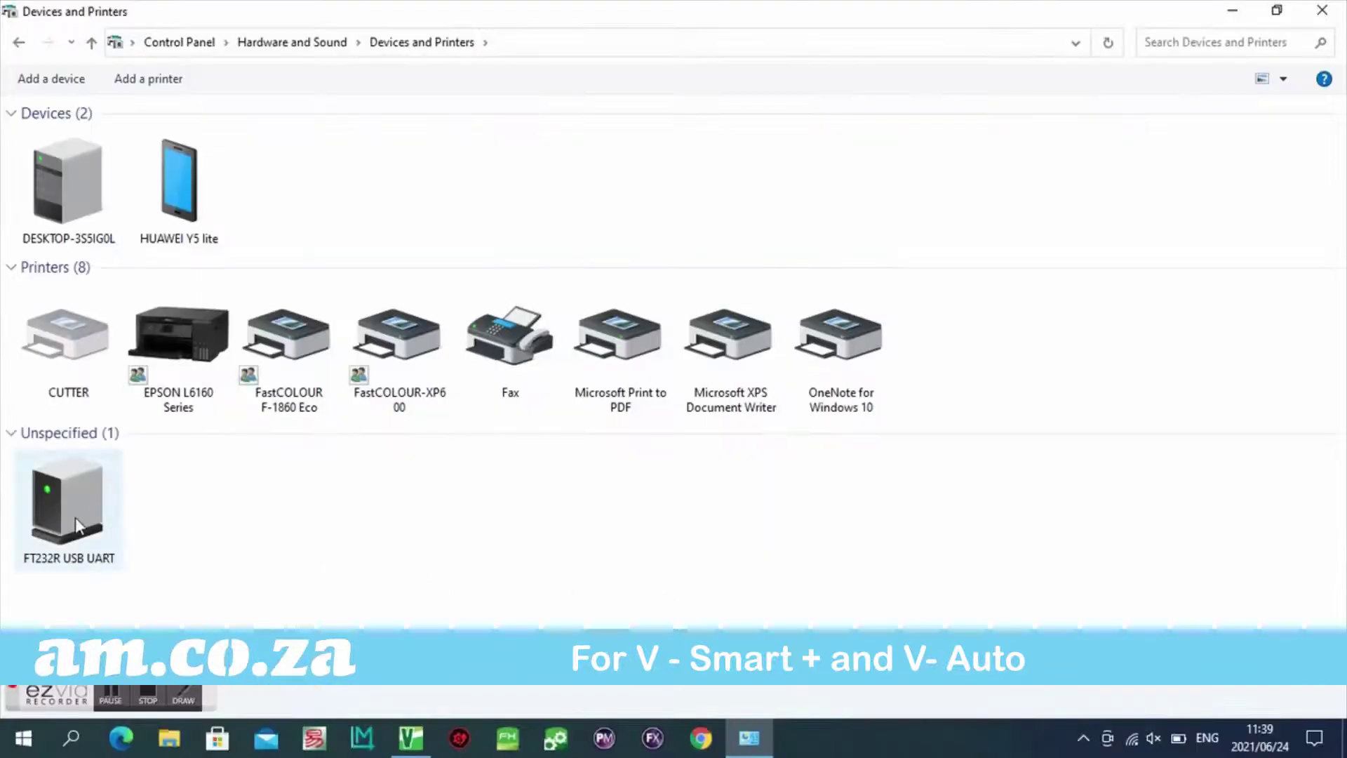
- Reach the Port Settings of the FT232R USB UART's USB Serial Port (COM10) via its hardware properties
left_click(65, 513)
right_click(65, 512)
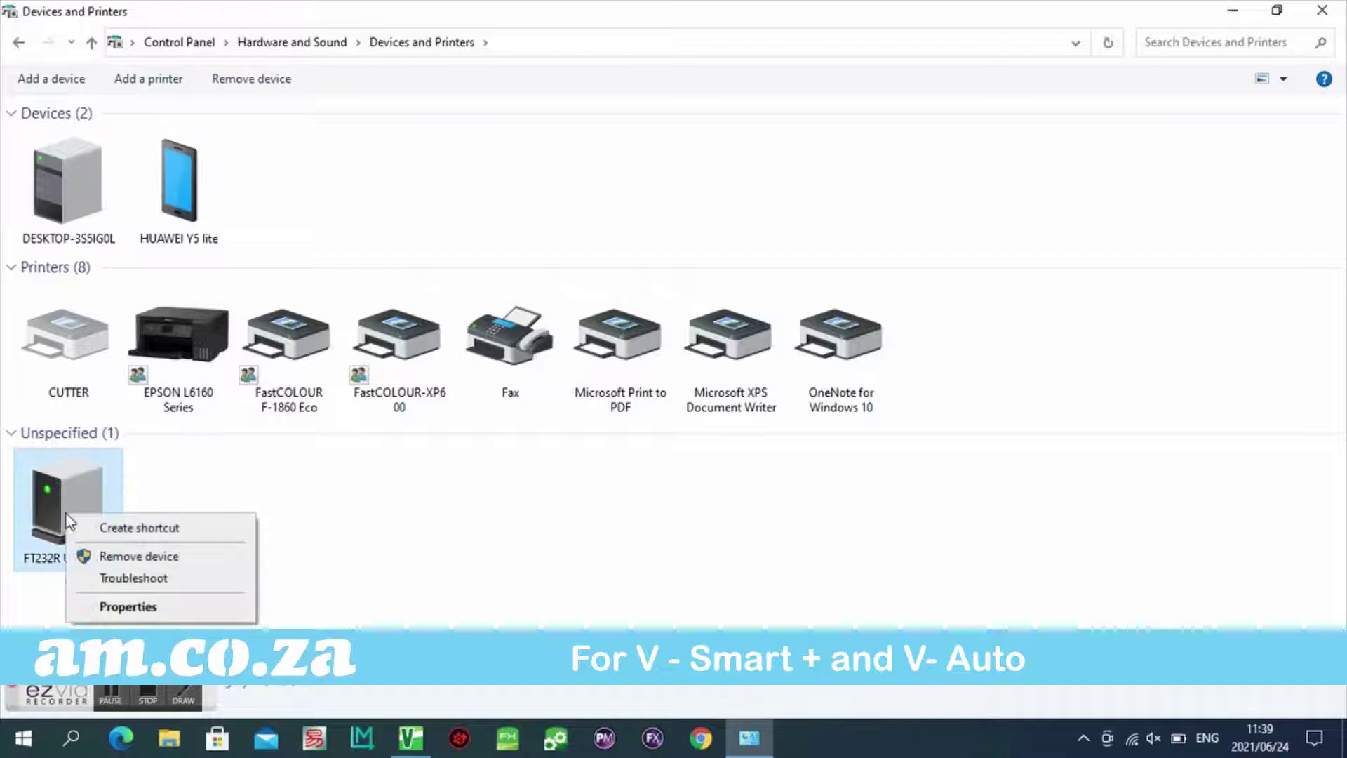
left_click(129, 607)
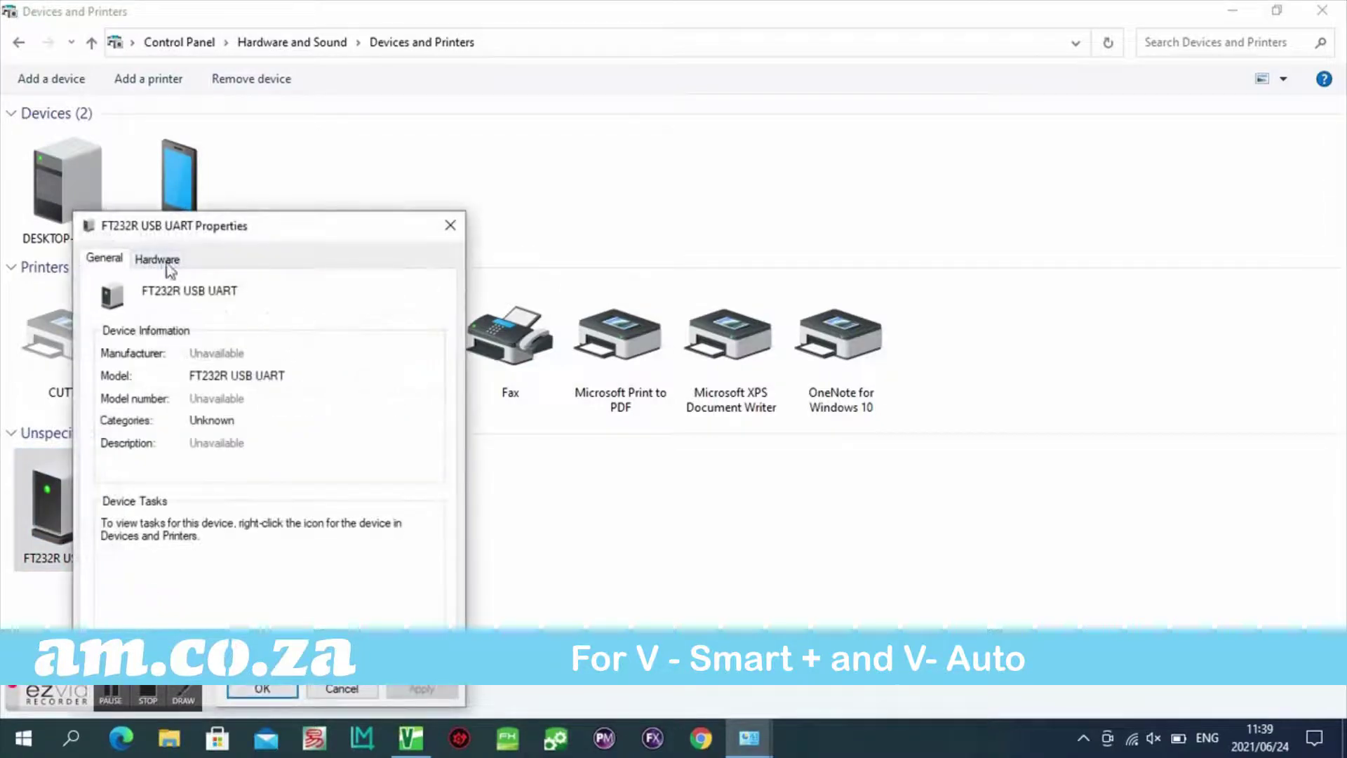
left_click(158, 260)
left_click(202, 392)
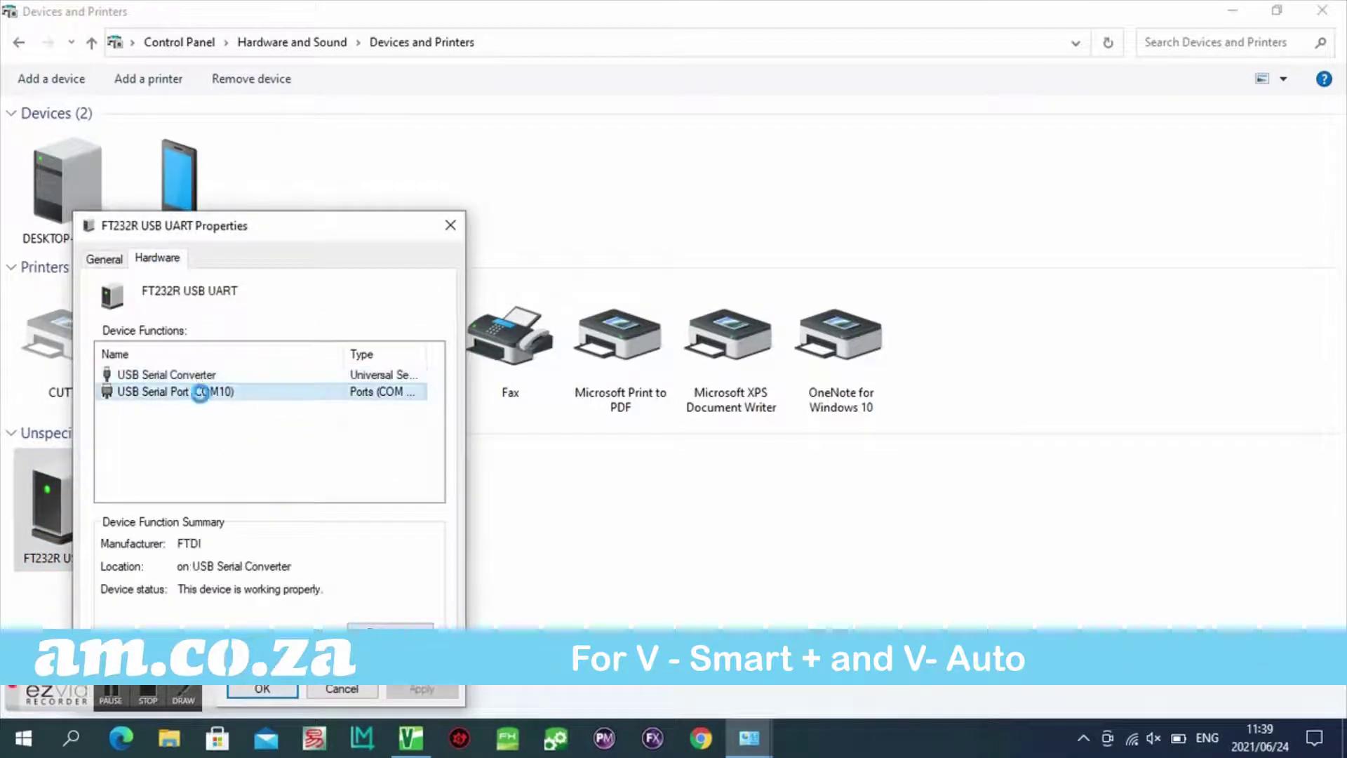
double_click(202, 392)
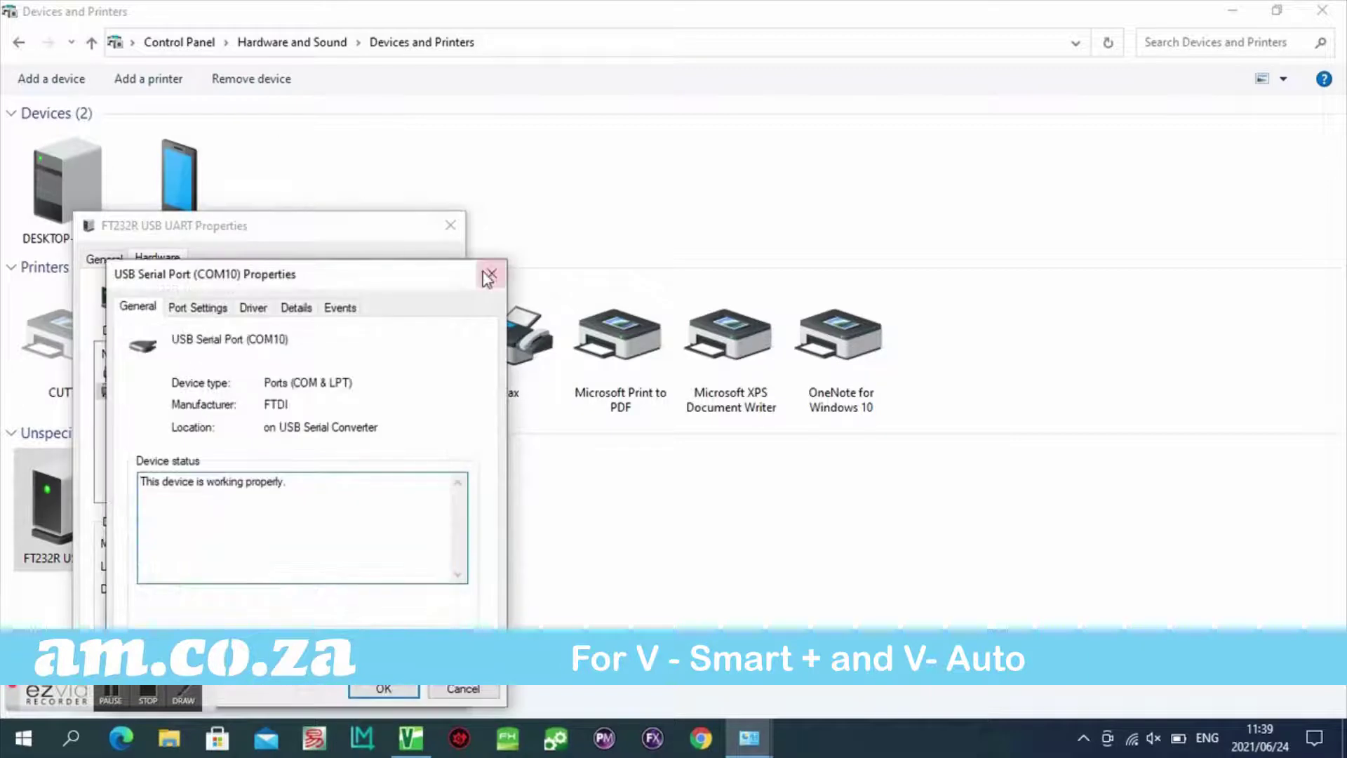
left_click(197, 307)
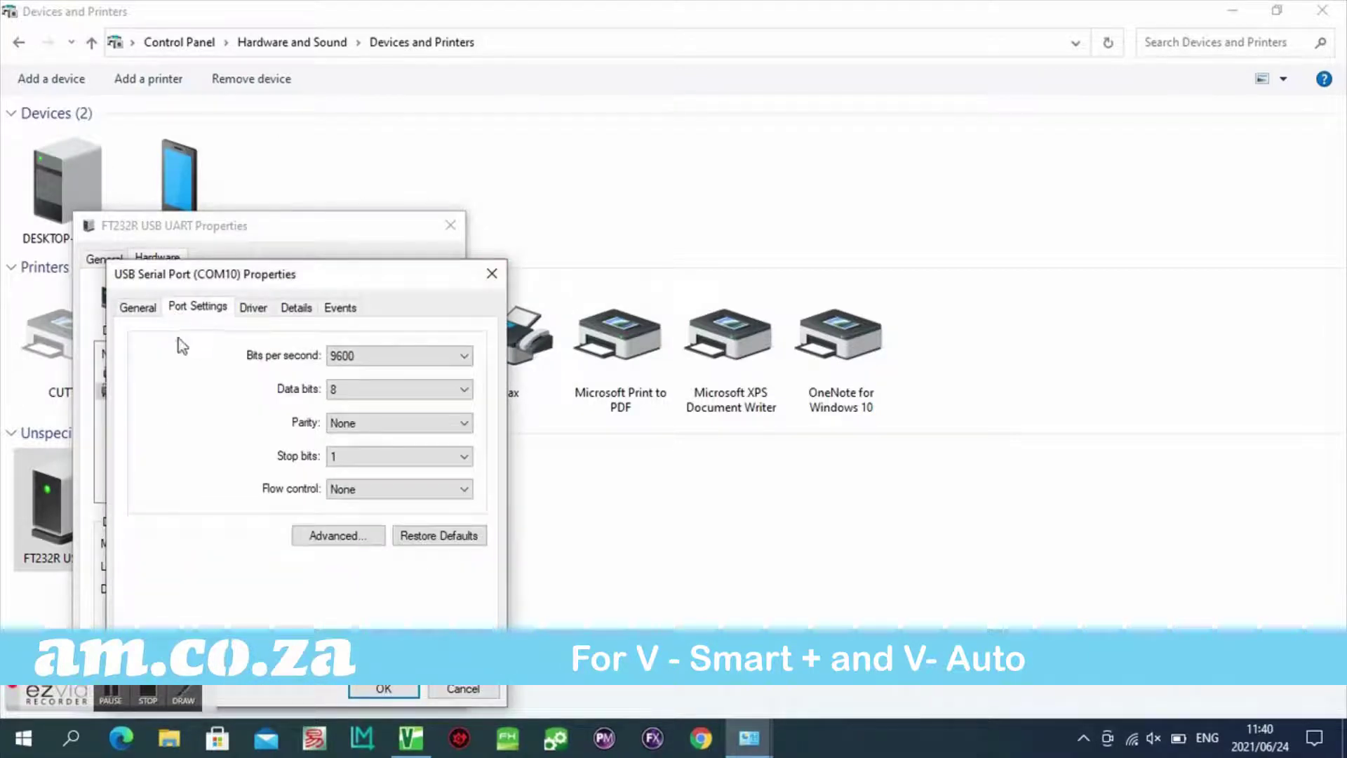
left_click(138, 308)
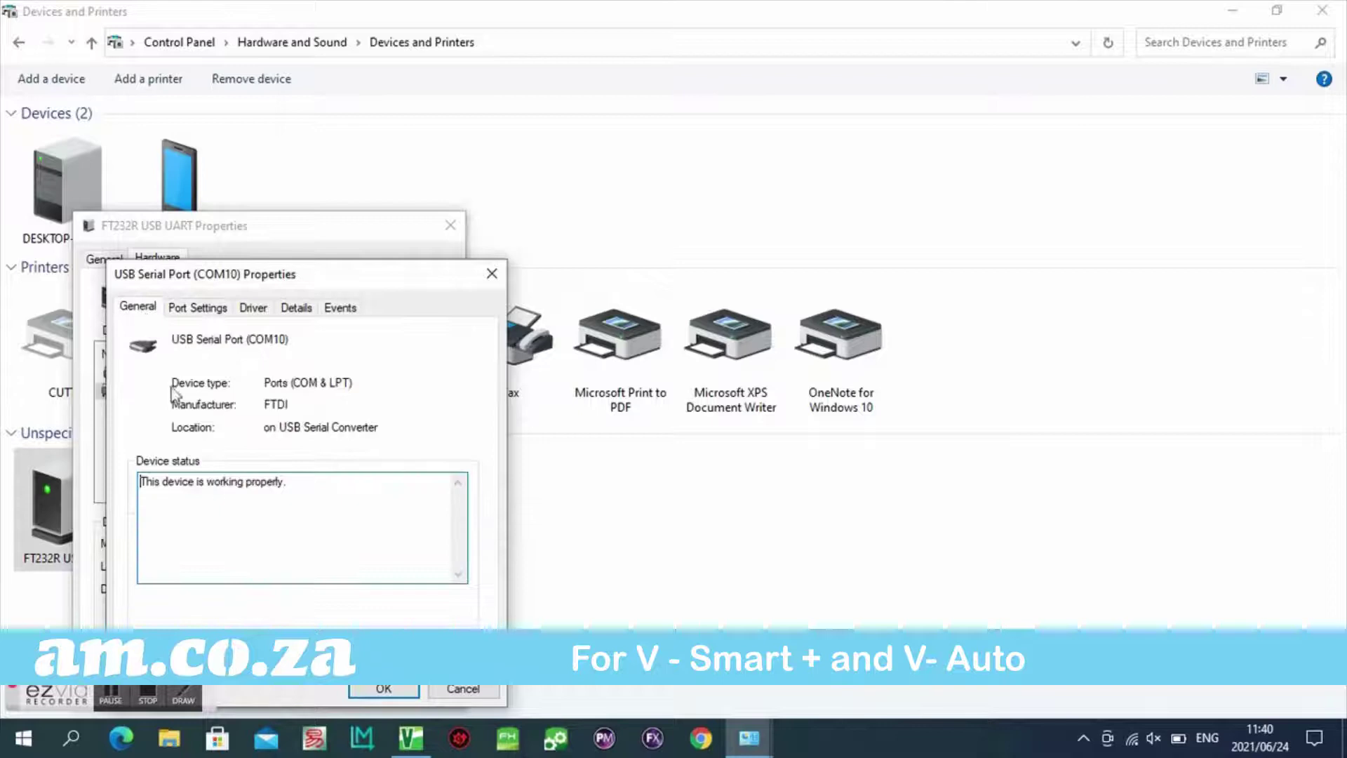
left_click_drag(210, 274, 214, 119)
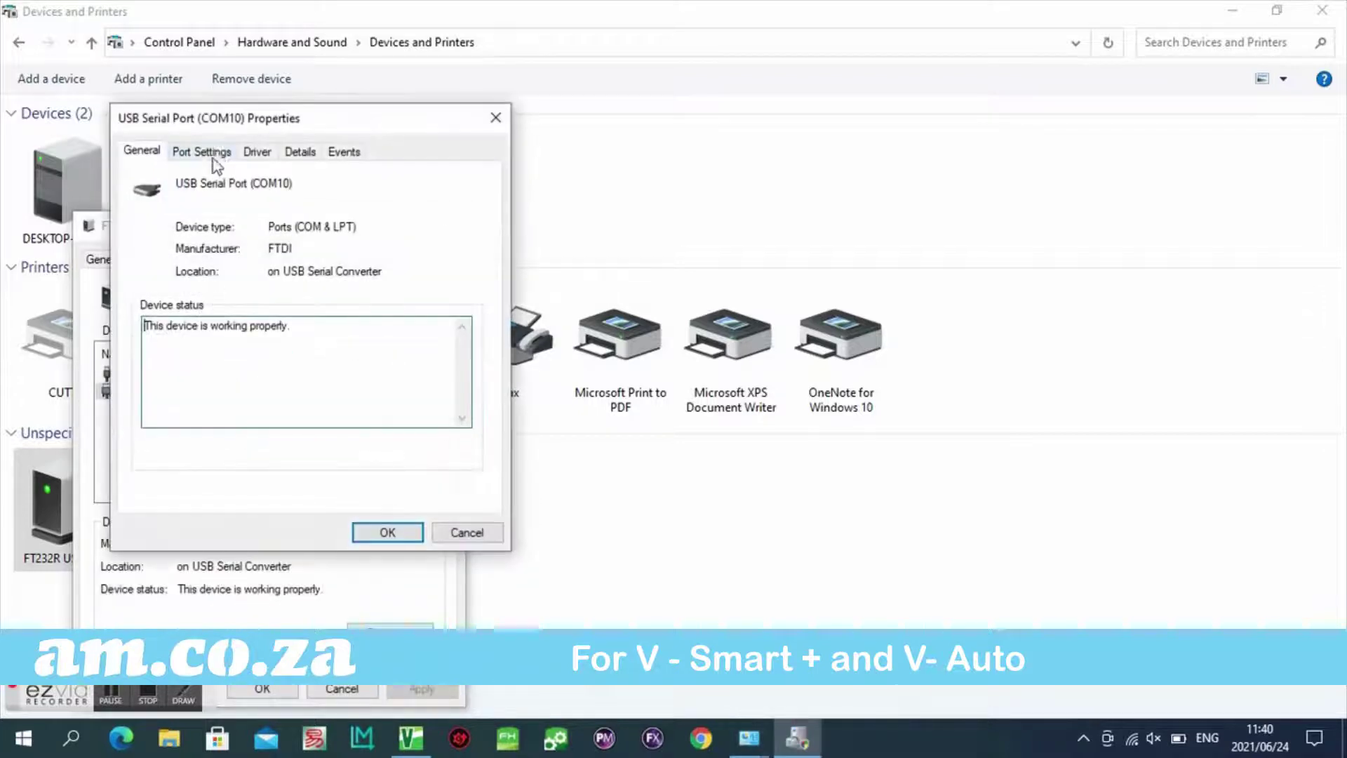
left_click(203, 151)
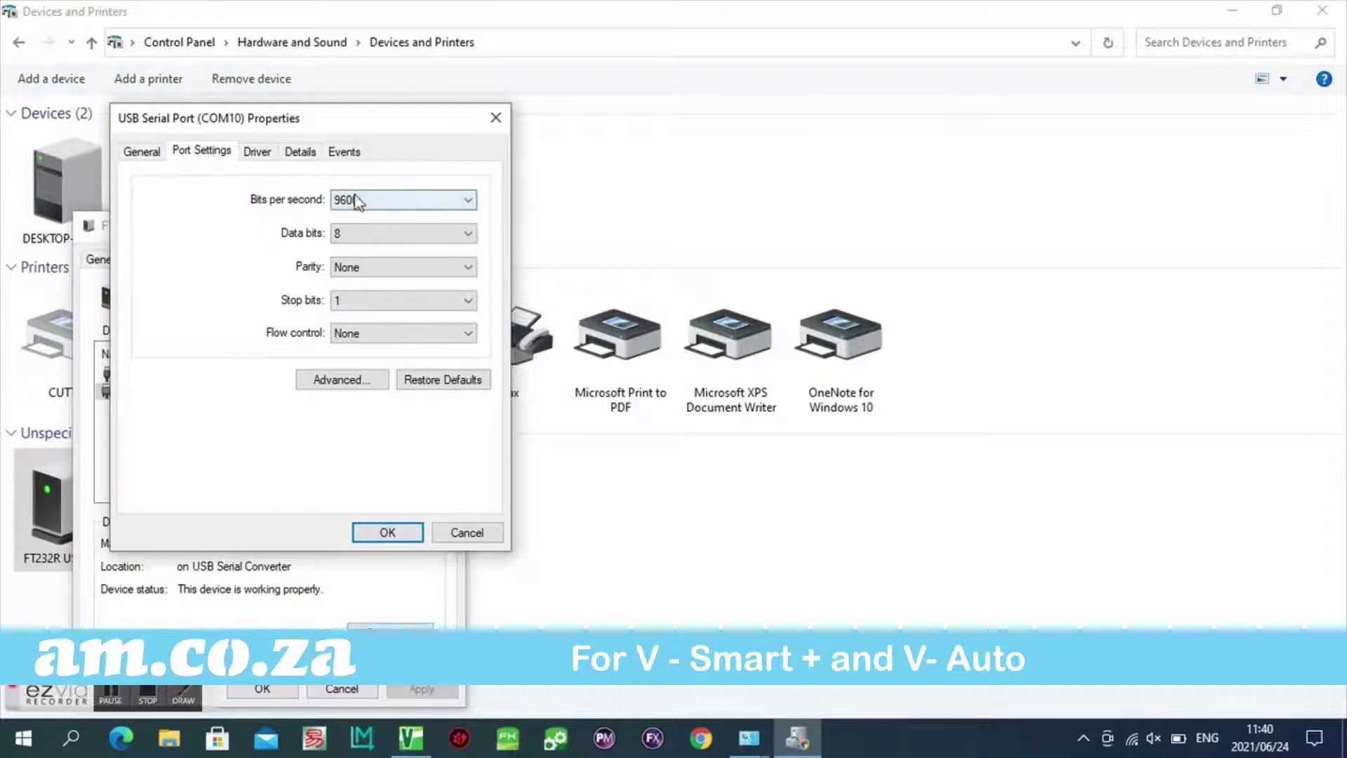
- Set COM10 to 38400 bits per second with Hardware flow control and confirm
left_click(400, 199)
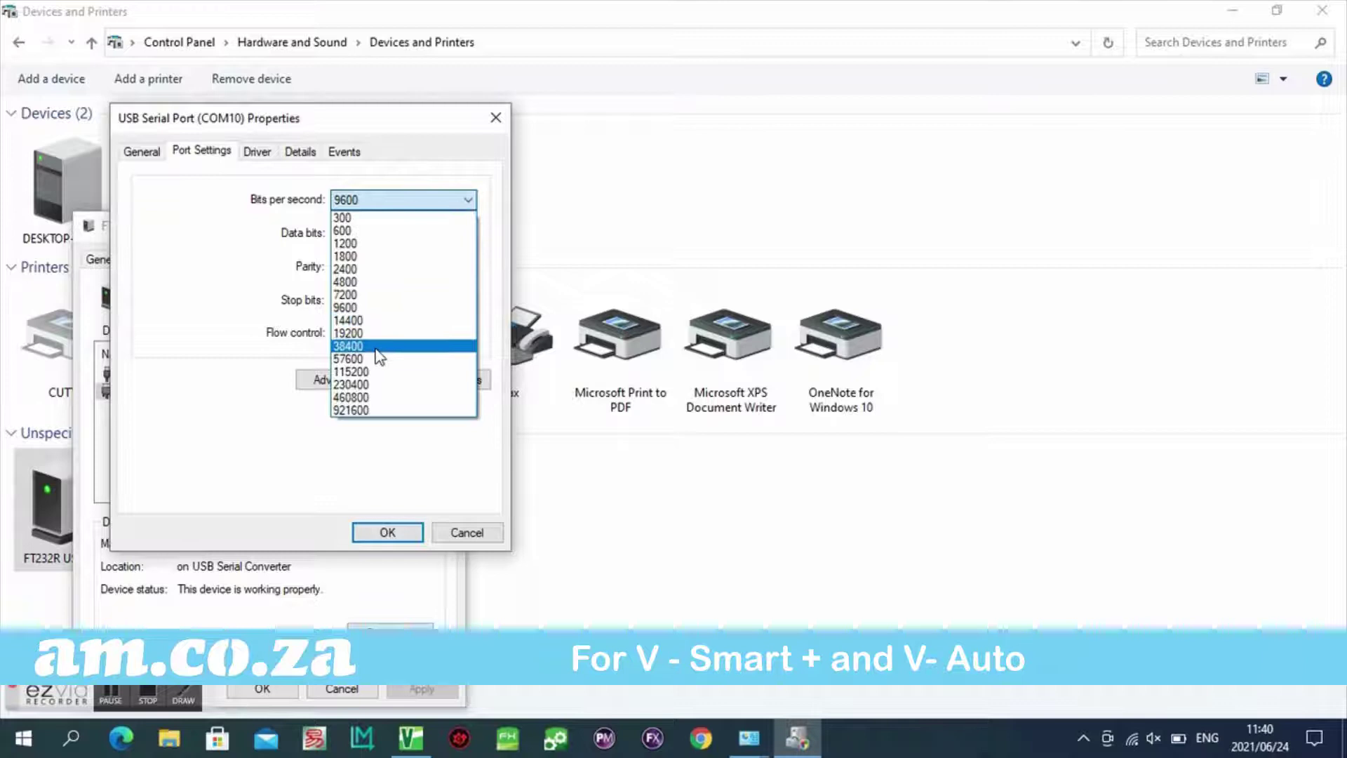
left_click(350, 345)
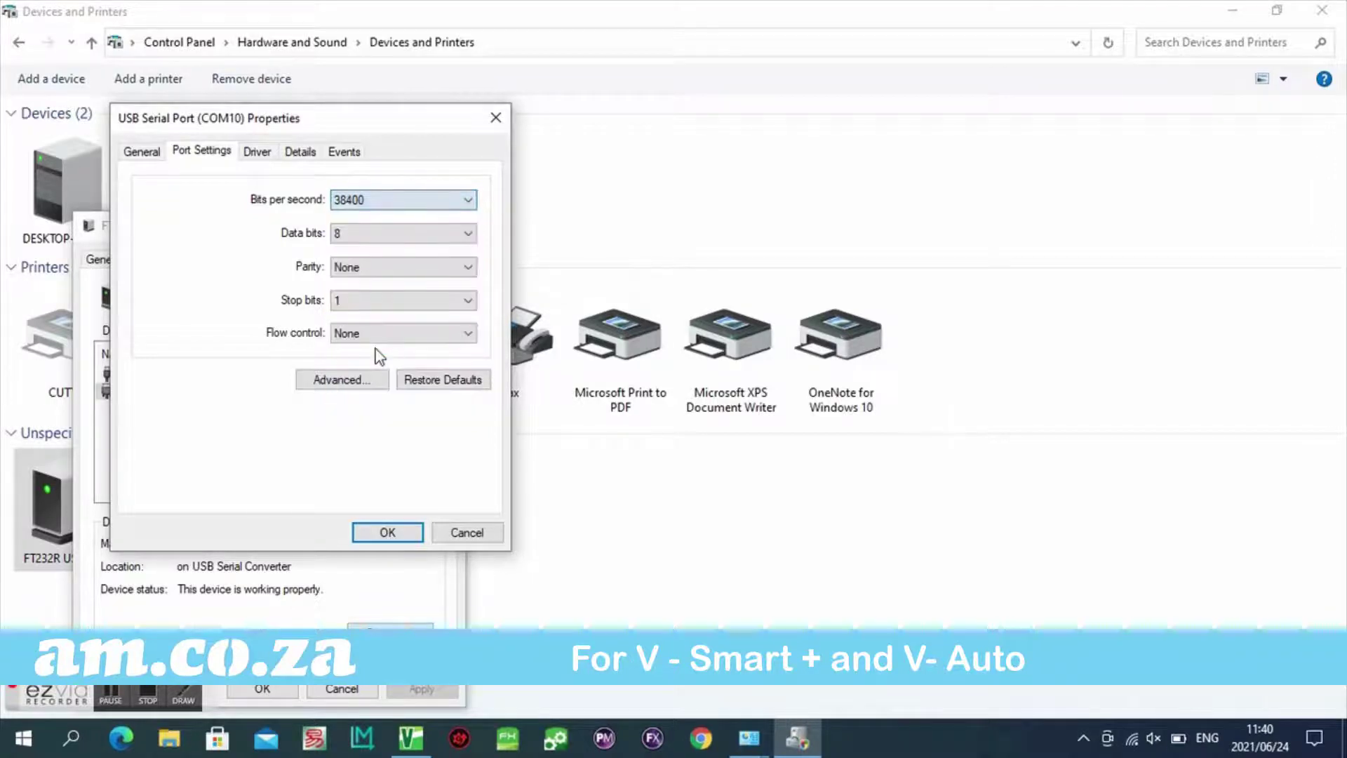
left_click(377, 334)
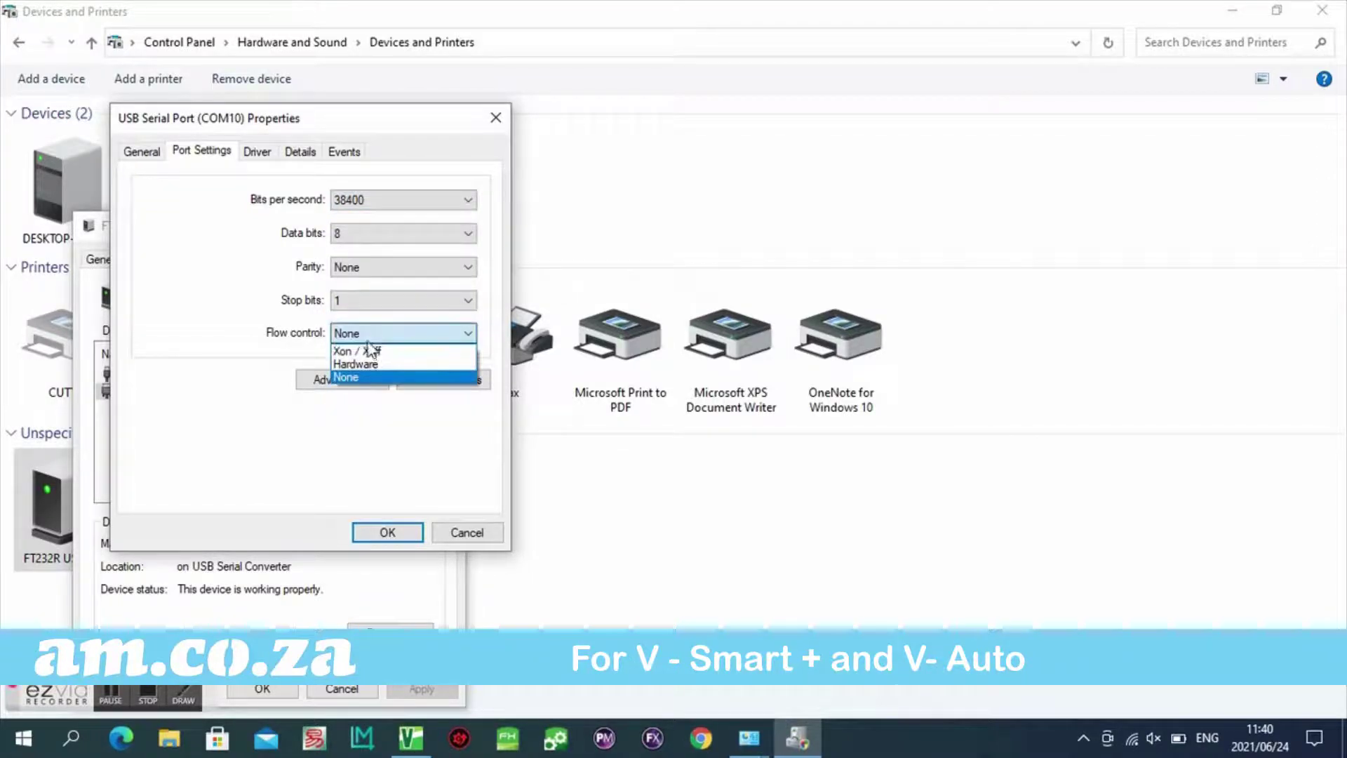
left_click(368, 365)
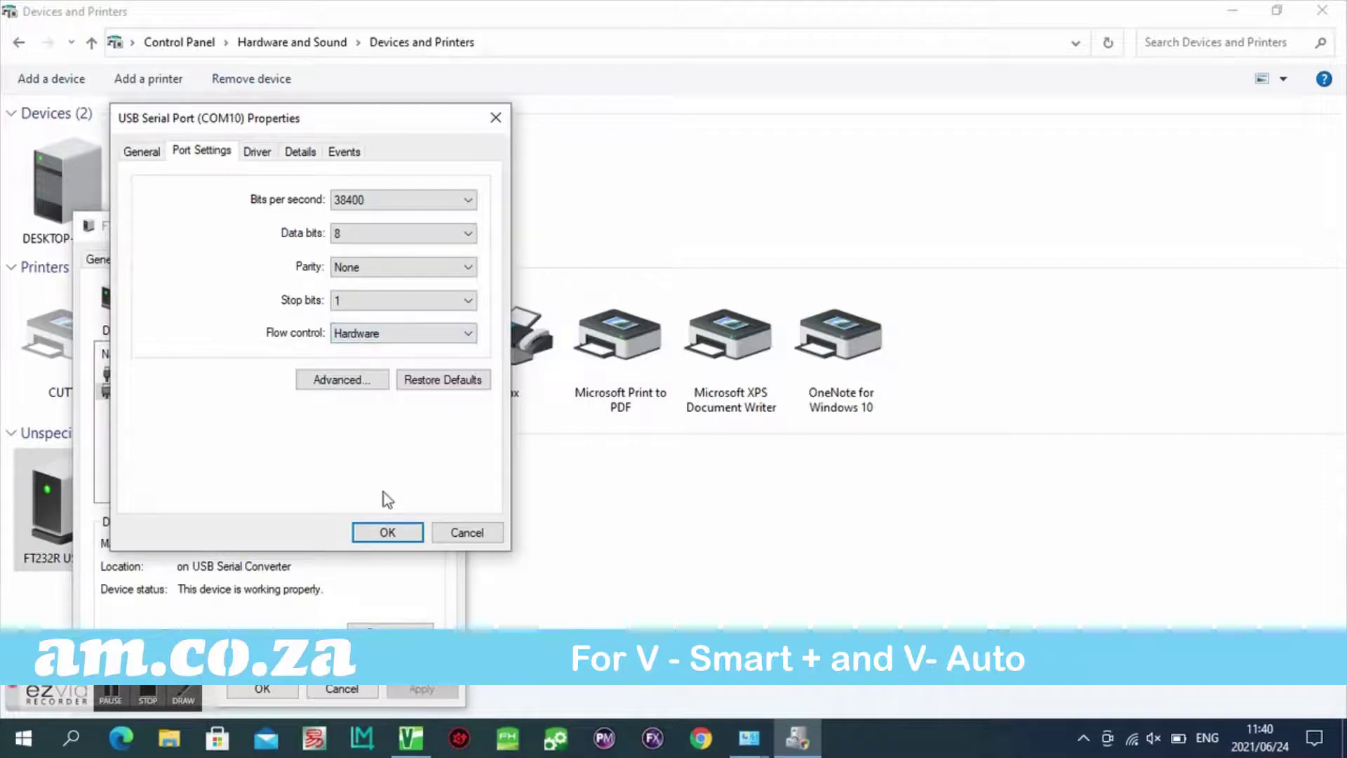
left_click(388, 531)
- Back in VinylCut, start a new project with default settings and maximize the window
left_click(264, 689)
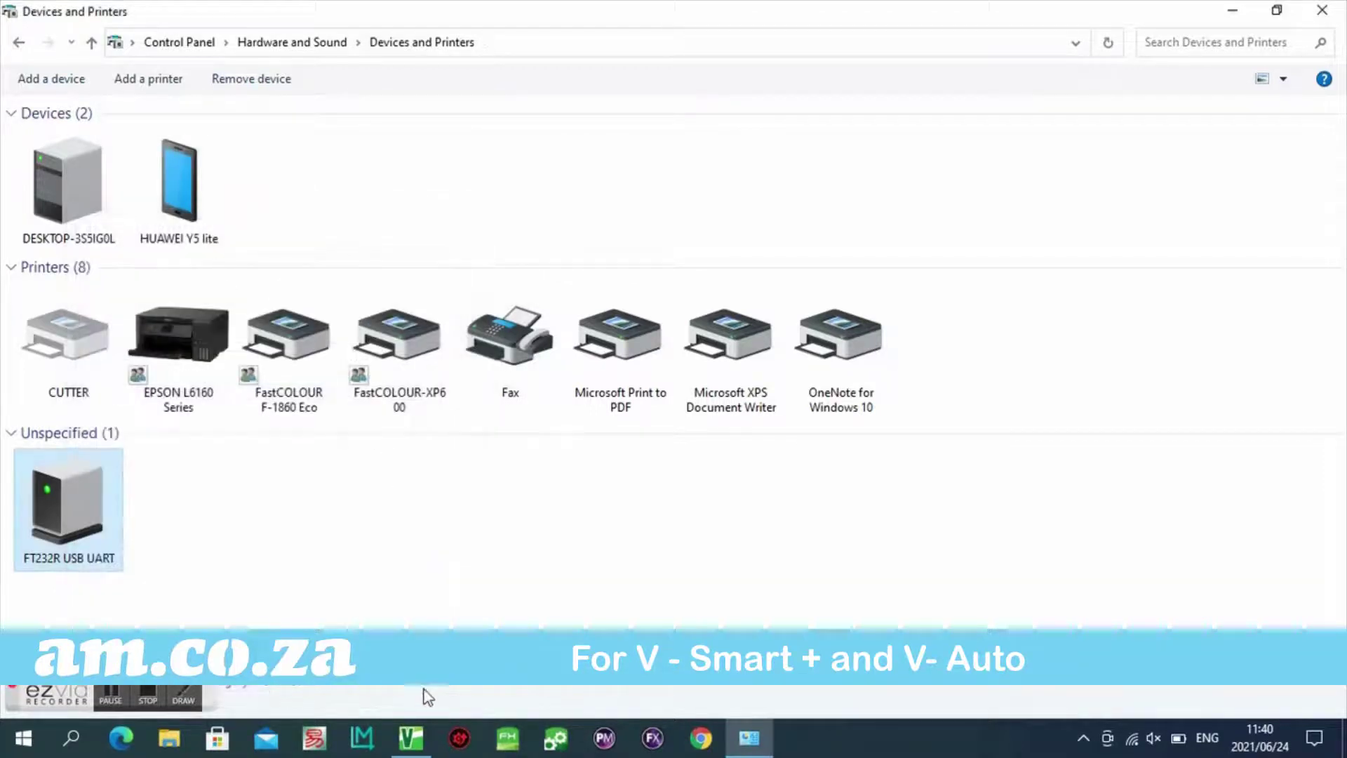
left_click(410, 737)
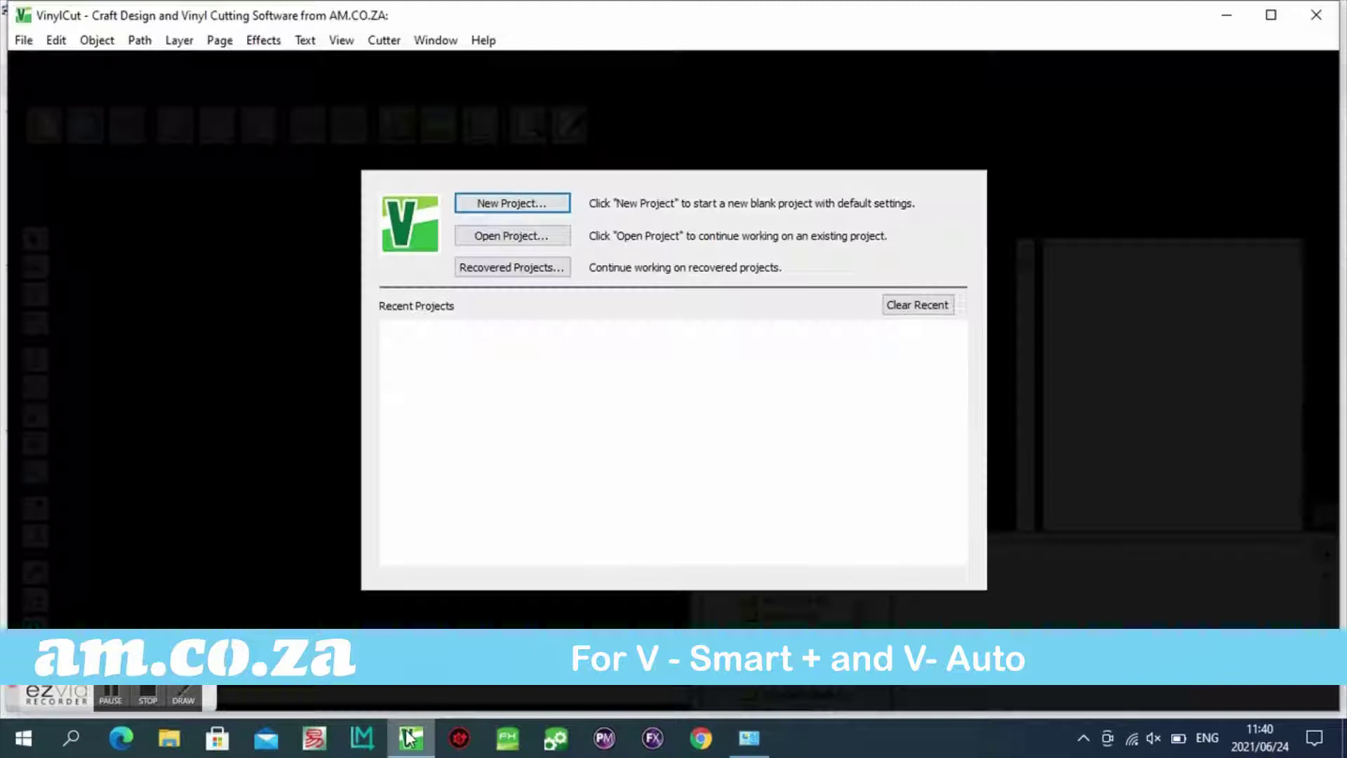
left_click(521, 206)
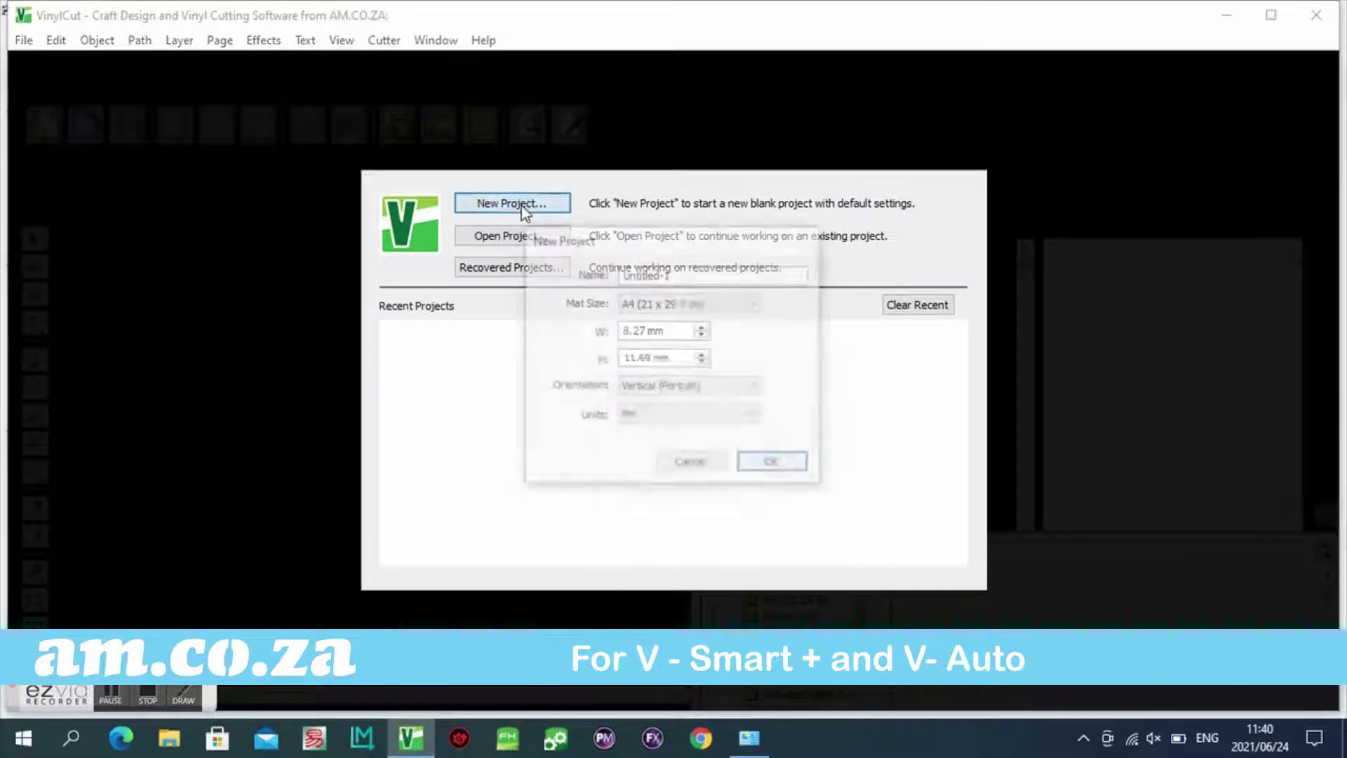
left_click(774, 464)
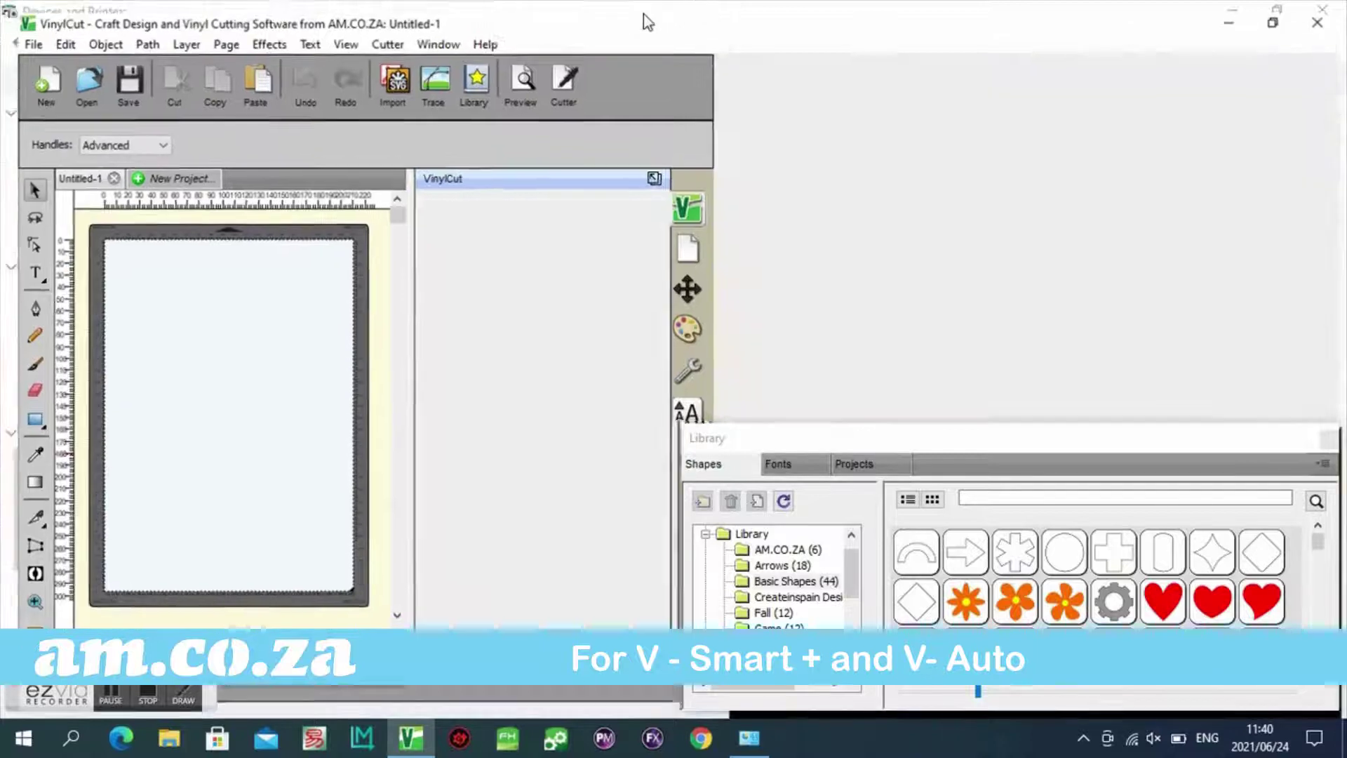
left_click(647, 15)
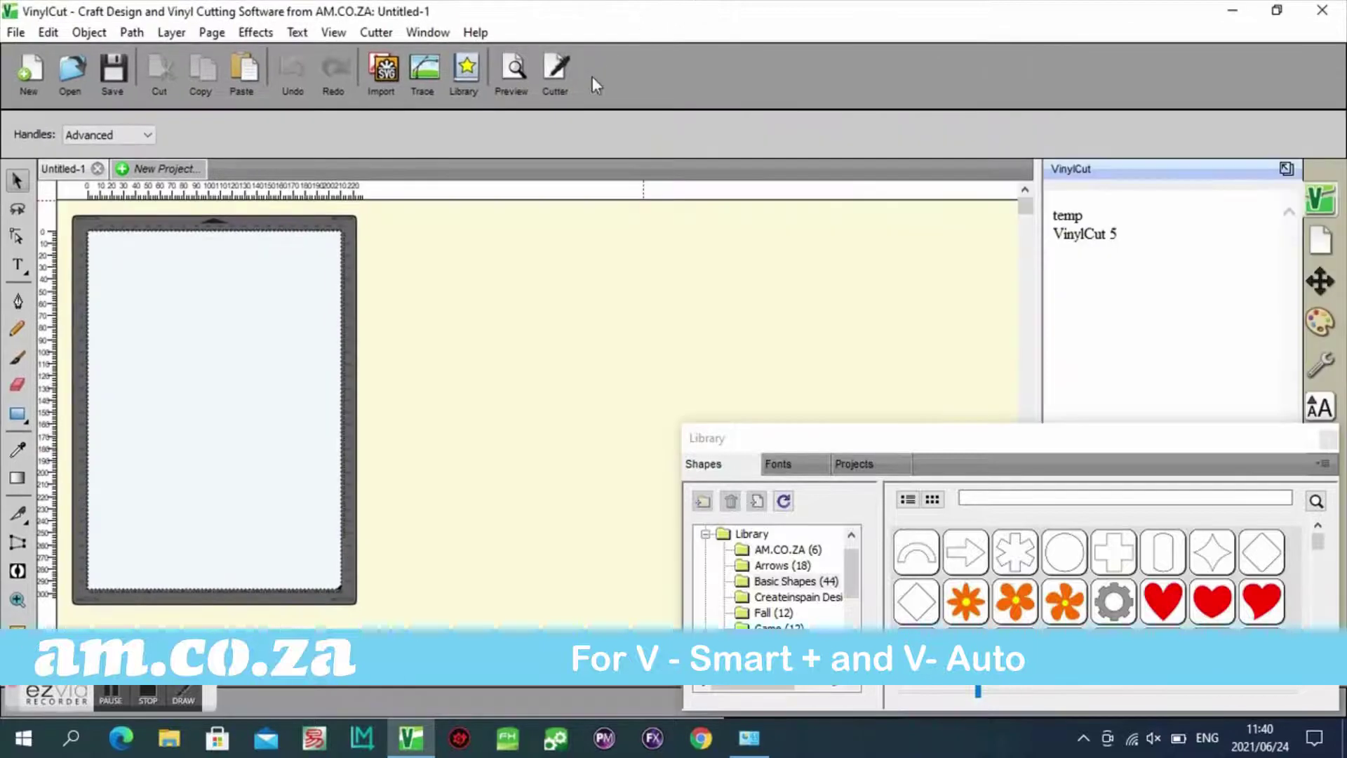
left_click(554, 69)
- Set the cutter model to V-Auto V6-1800 with a USB connection on port COM10
left_click(505, 159)
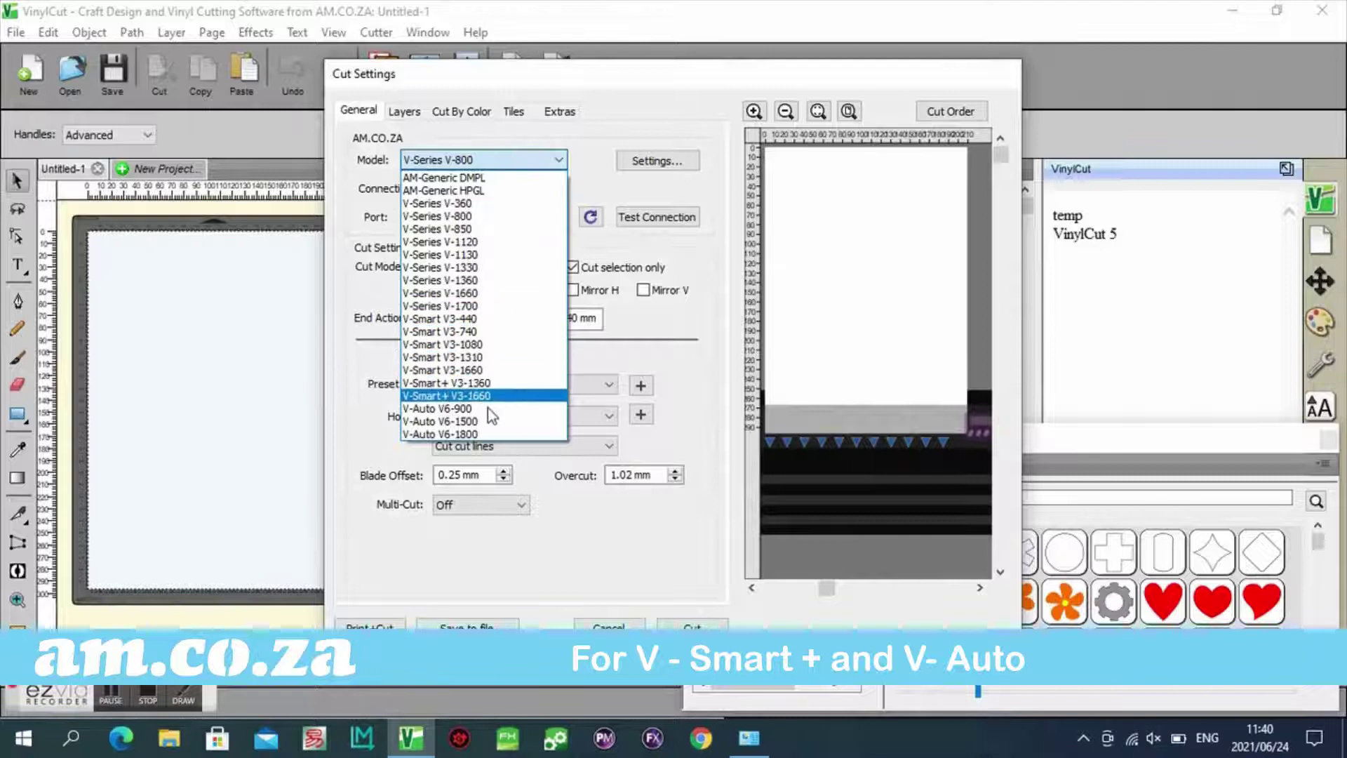
left_click(476, 434)
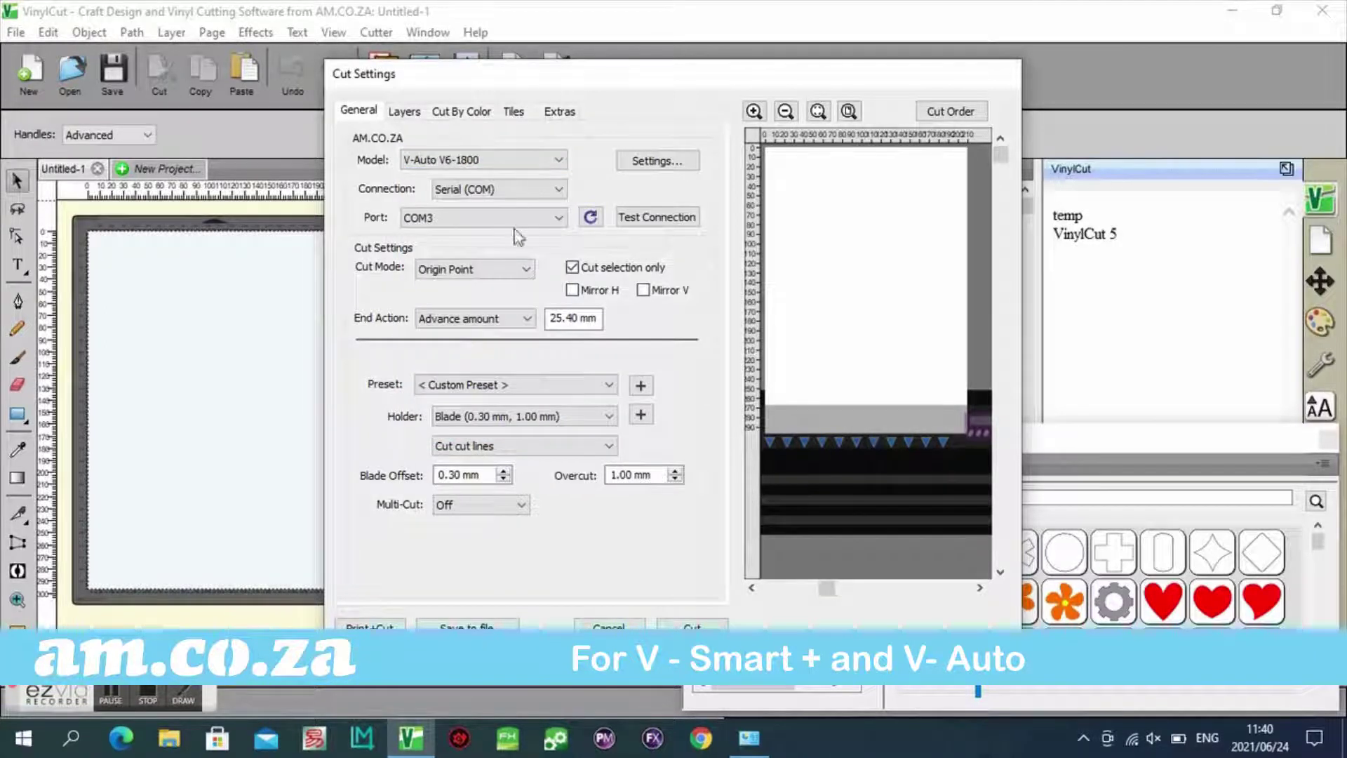
left_click(557, 191)
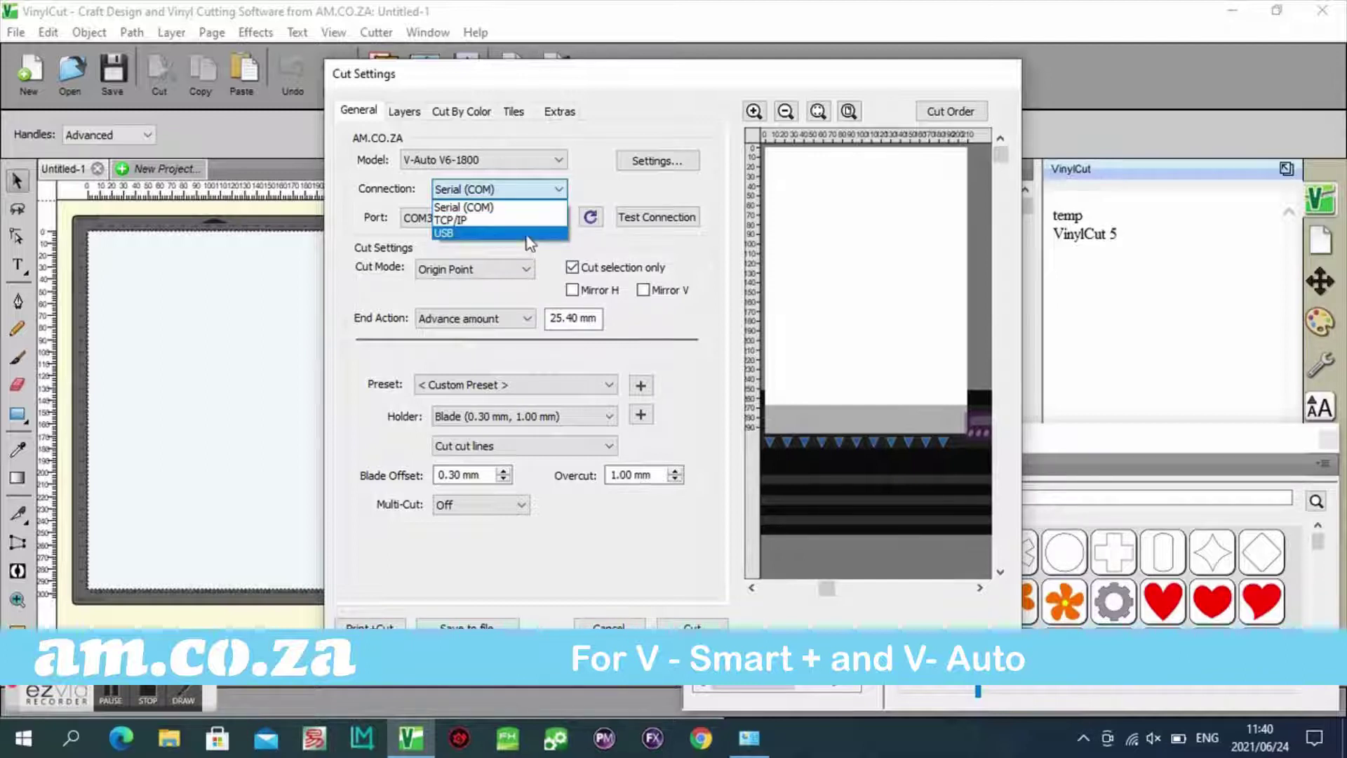
left_click(494, 232)
left_click(556, 218)
scroll(484, 316, "down", 1)
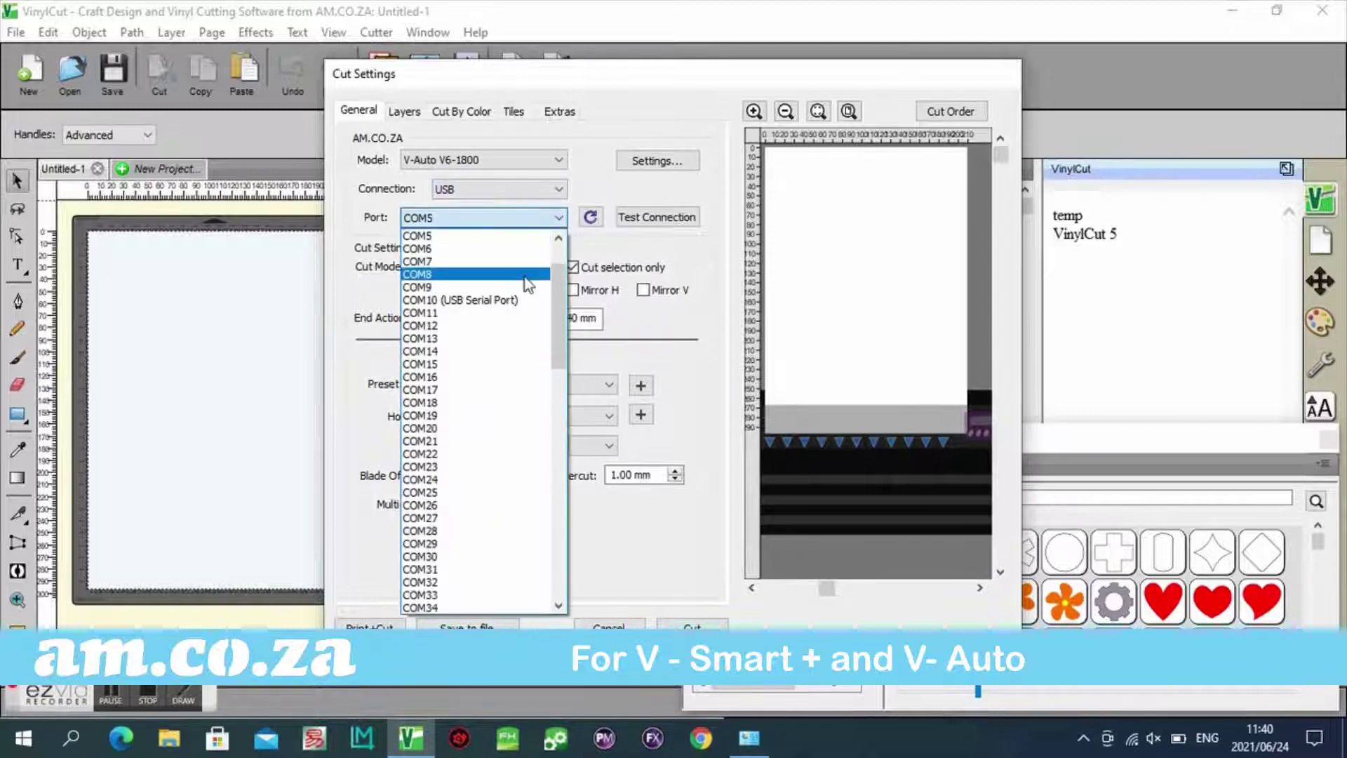
left_click(506, 303)
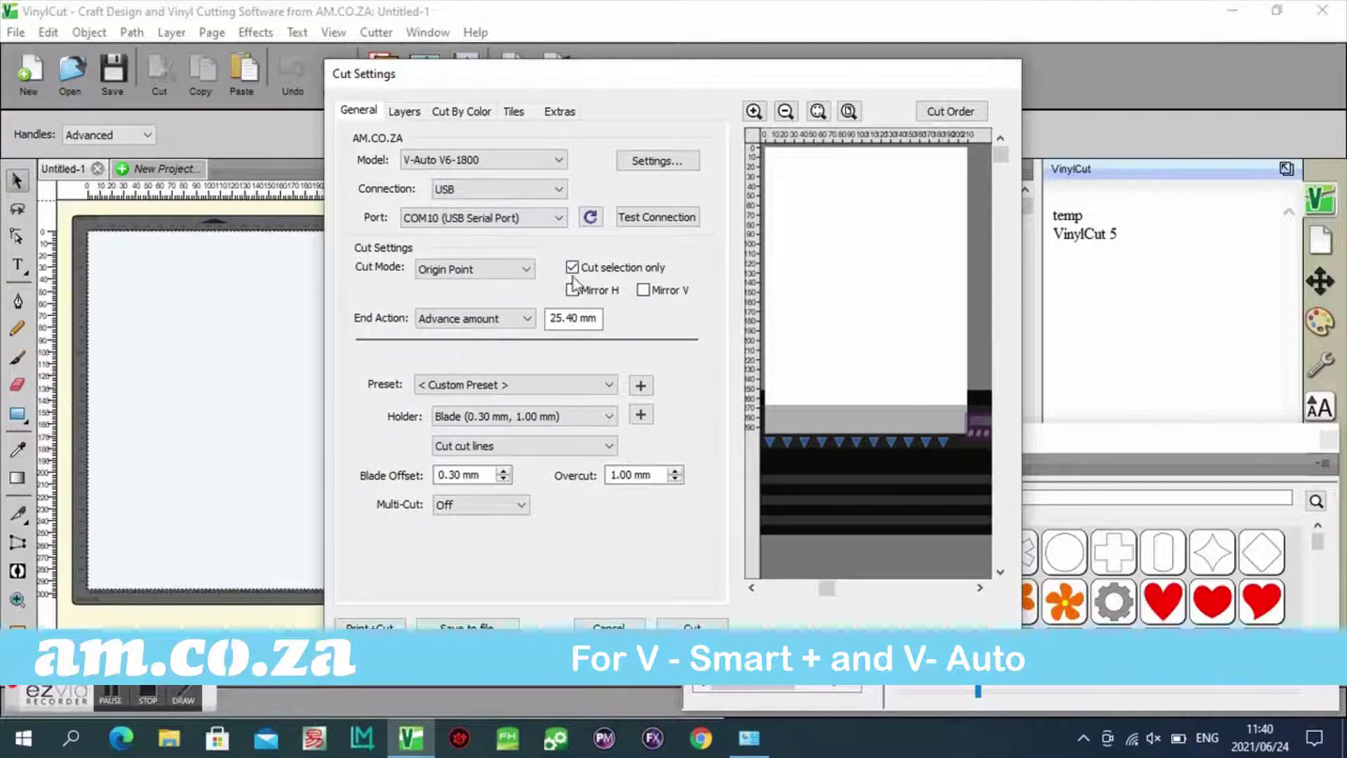
- Run the cutter connection test and confirm it
left_click(649, 218)
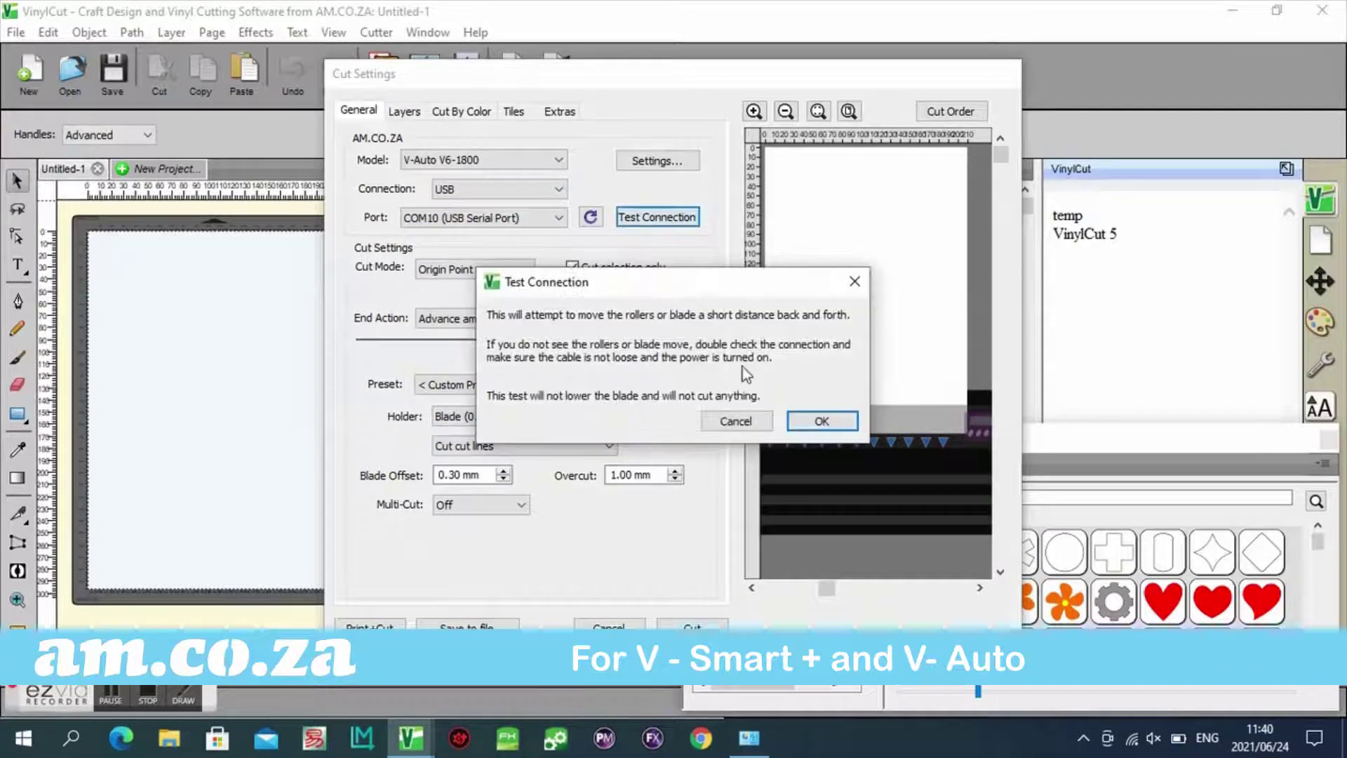
left_click(821, 421)
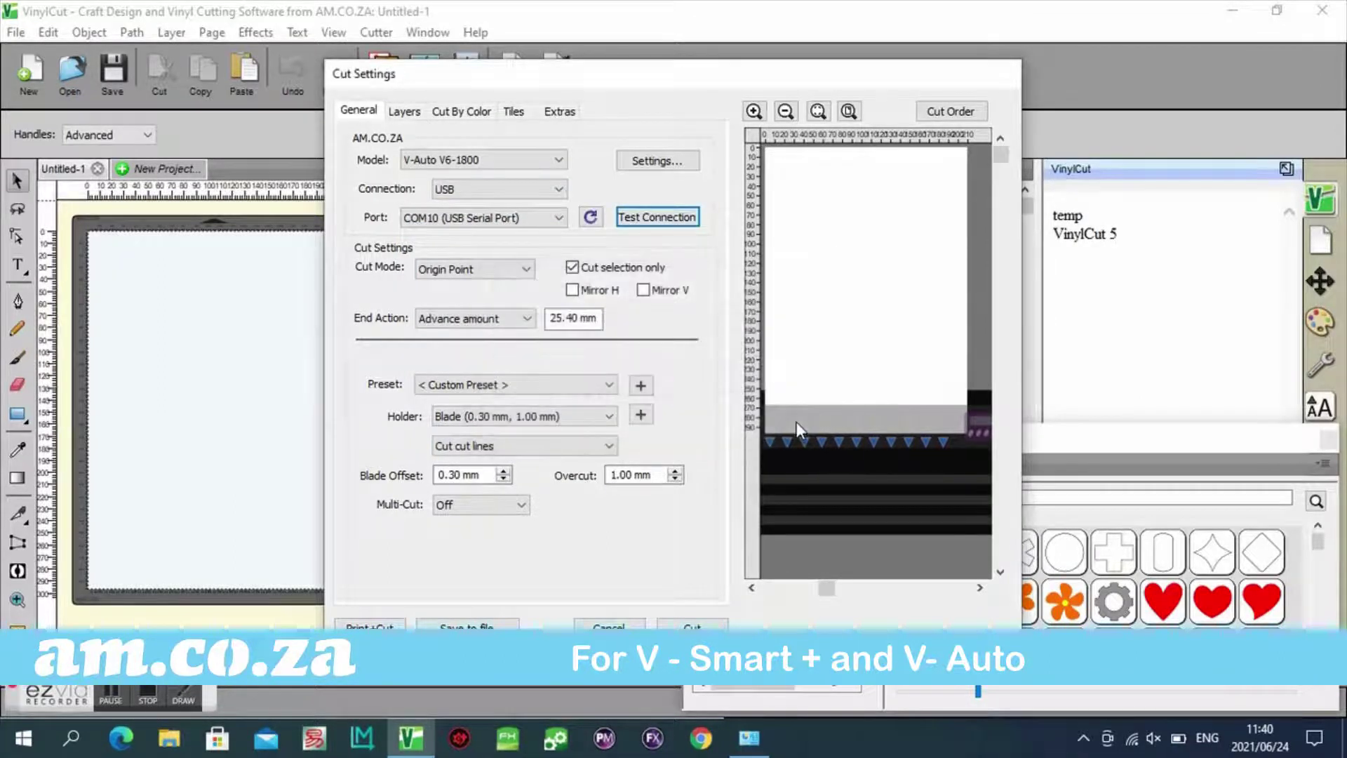